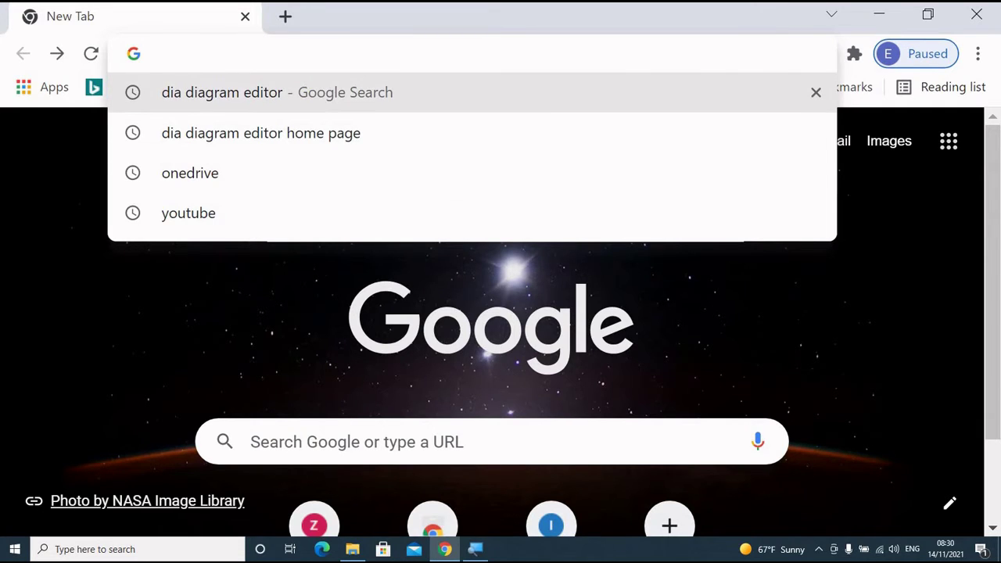
Step: Search the web for "dia diagram editor", open the Dia Diagram Editor site and start the free Windows download of Dia 0.97.2
left_click(234, 96)
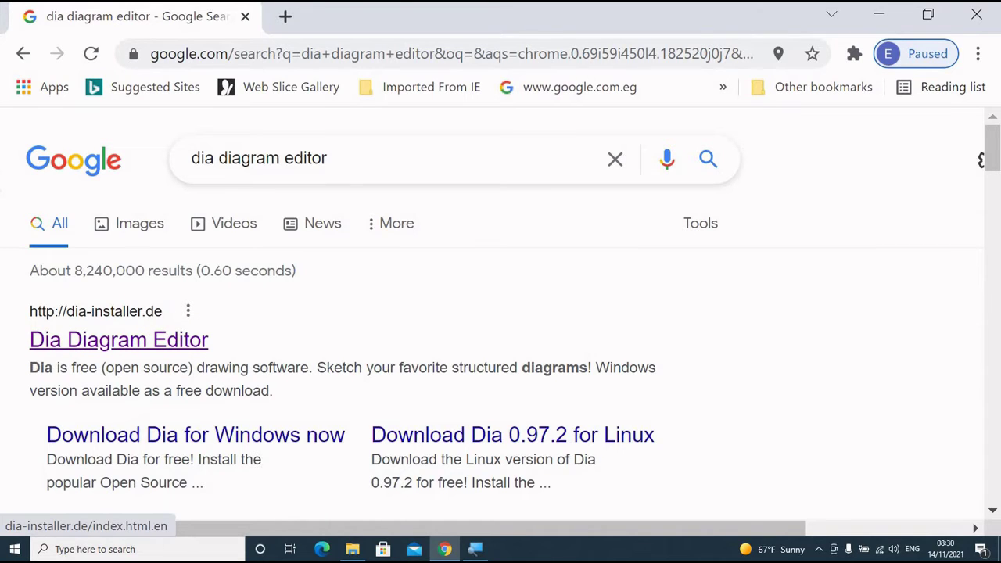
left_click(175, 341)
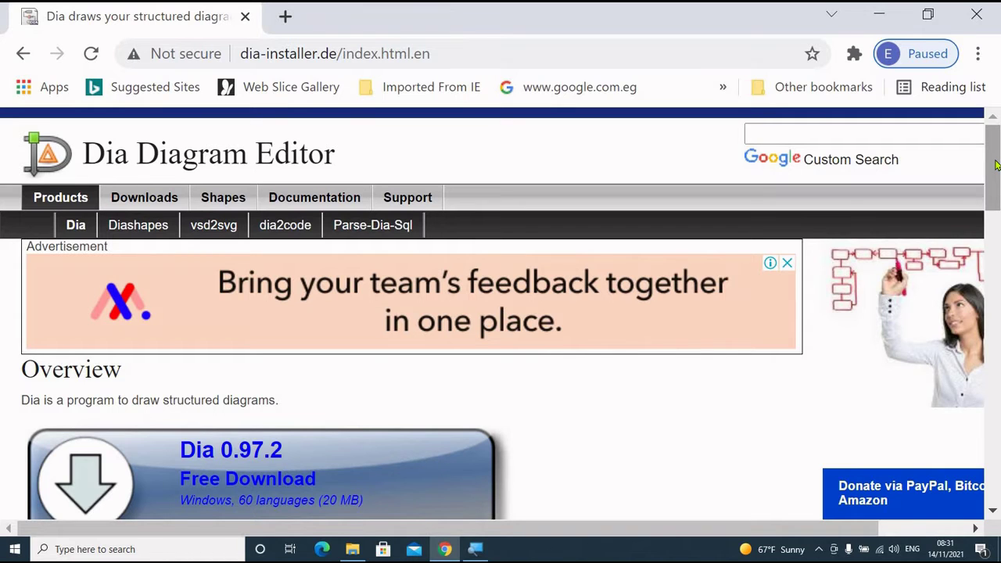
left_click_drag(996, 164, 996, 219)
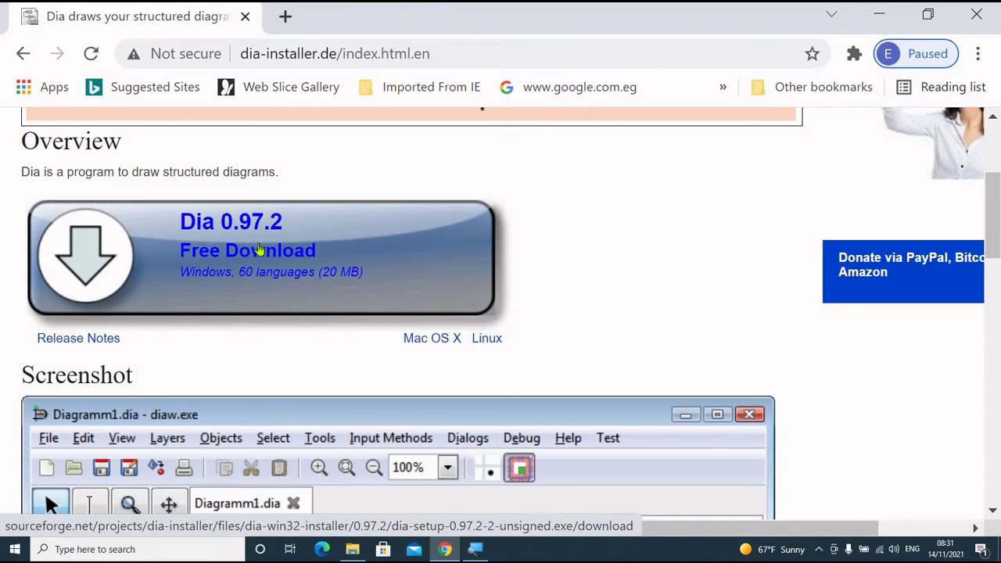
left_click(259, 248)
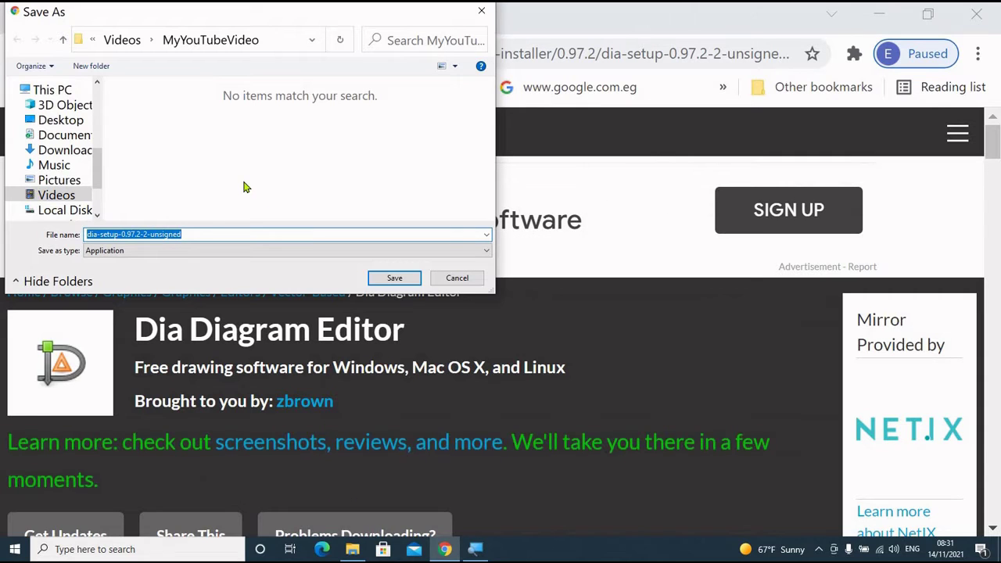
Step: Save the dia-setup-0.97.2-2-unsigned installer to the Desktop, replacing the existing copy, and show it in its folder
left_click(60, 121)
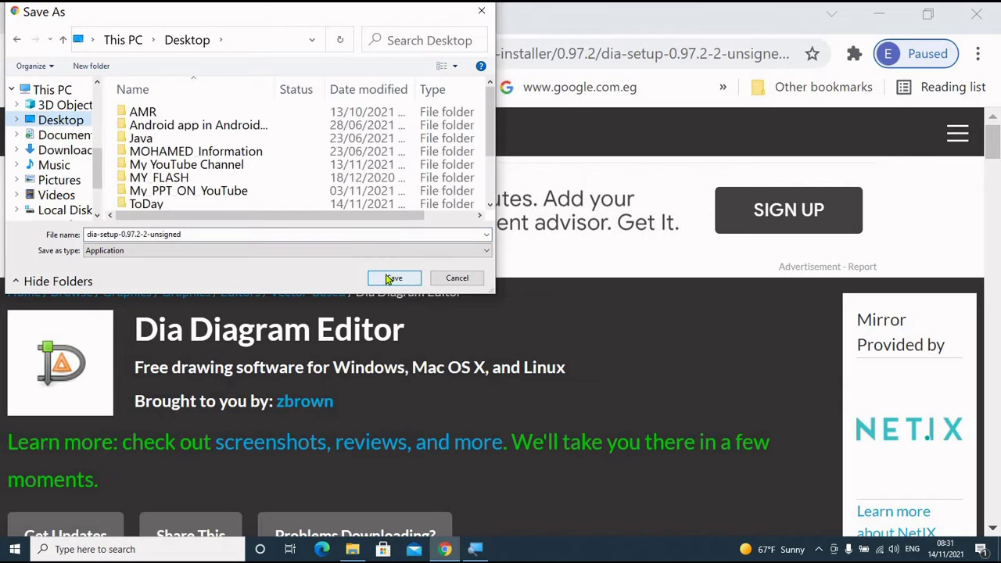
left_click(394, 278)
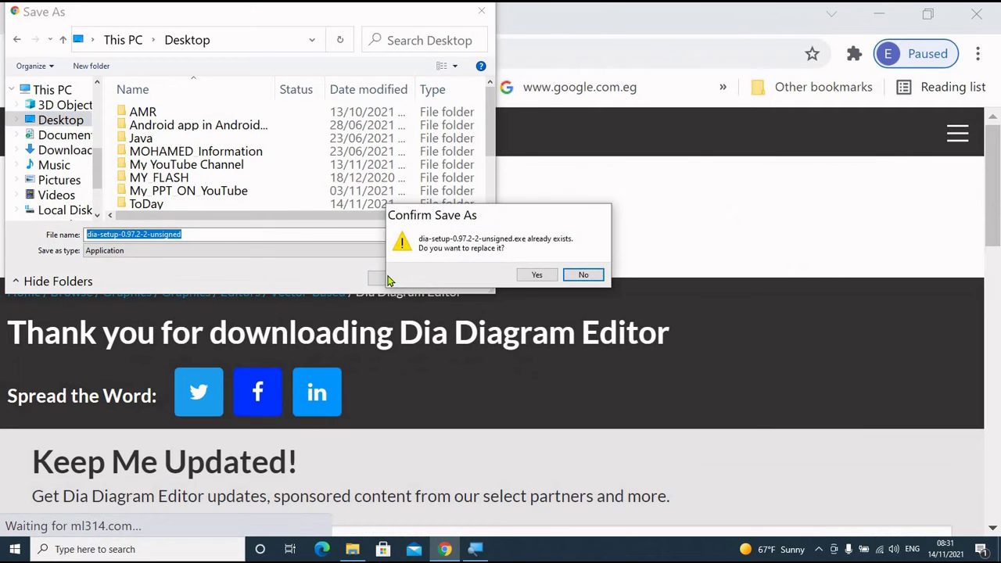
left_click(530, 273)
left_click(910, 512)
left_click(307, 341)
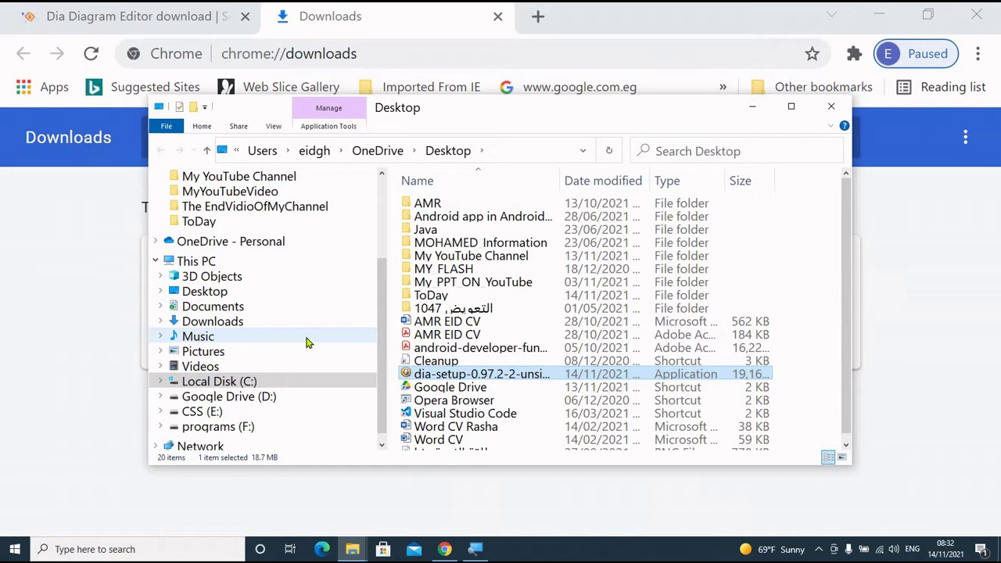
Step: Install Dia 0.97.2 from the downloaded setup file in English with the default components, and have it run on finishing
double_click(409, 376)
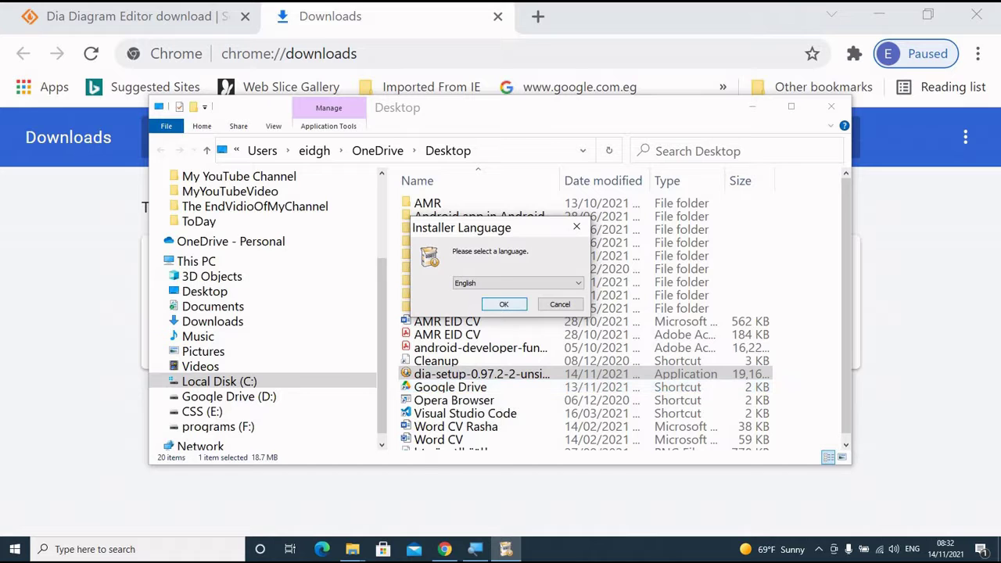
left_click(504, 305)
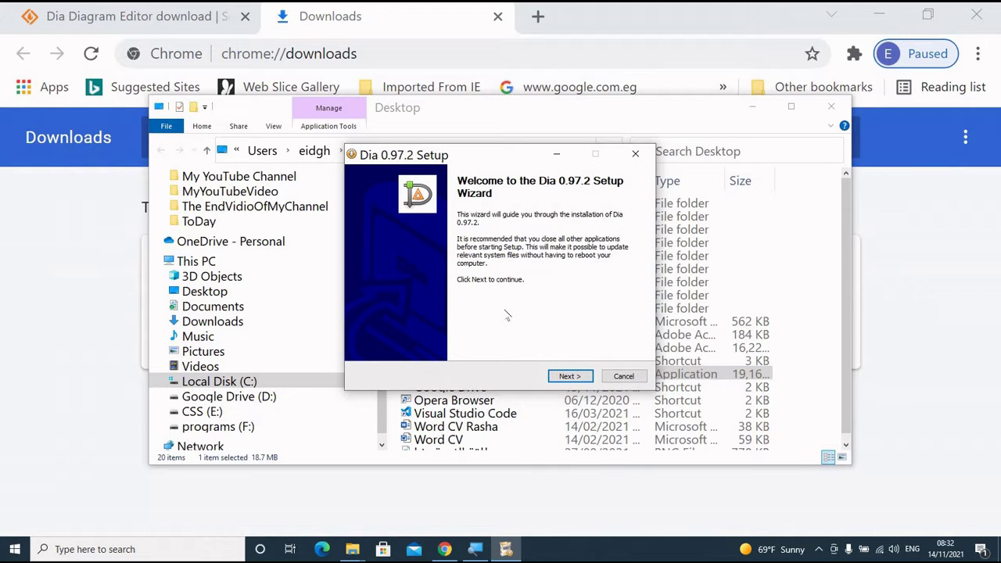
left_click(568, 376)
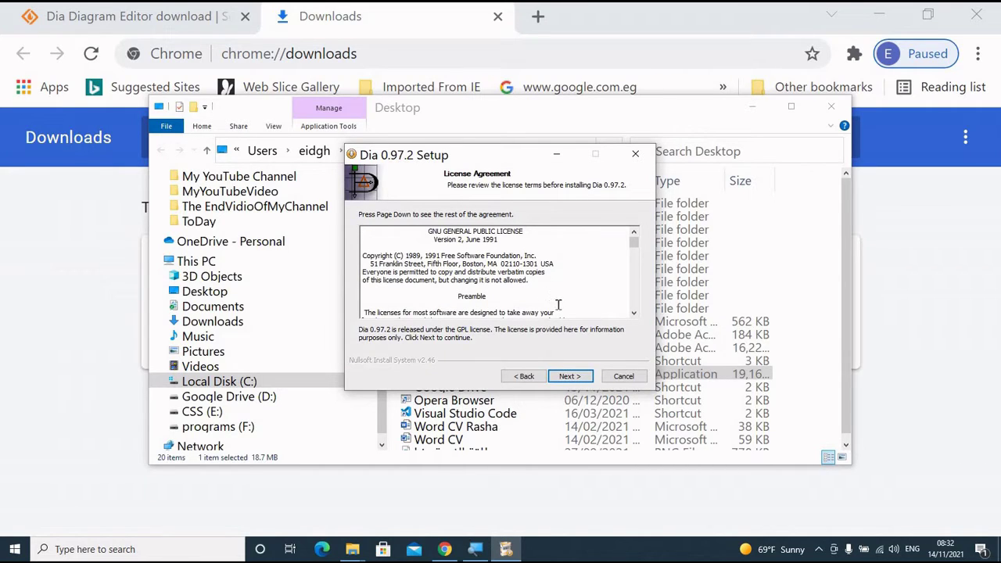
left_click(566, 378)
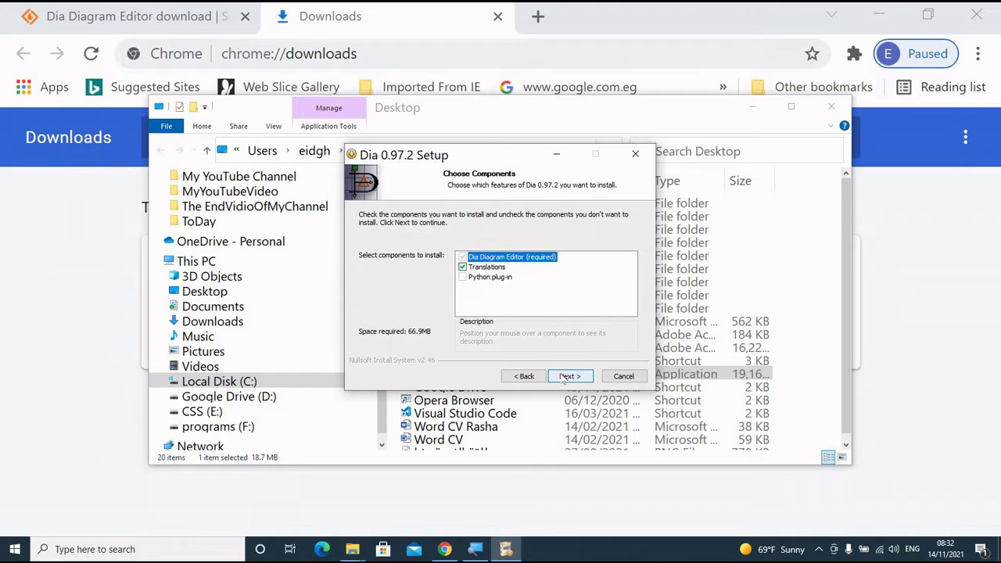
left_click(566, 377)
left_click(566, 377)
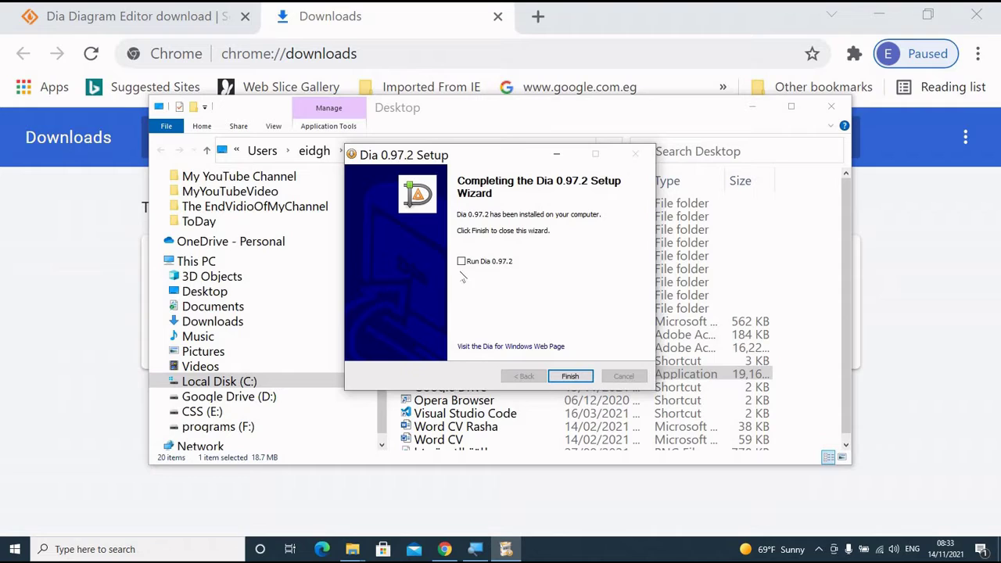
left_click(462, 262)
left_click(571, 377)
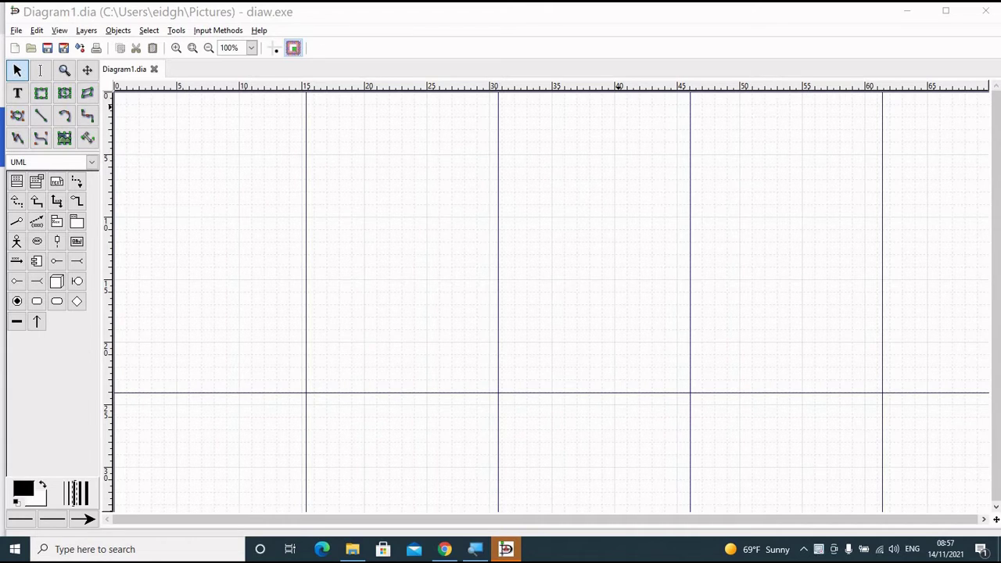
Step: Close Diagram1.dia, create a new blank diagram and close that one as well
left_click(155, 70)
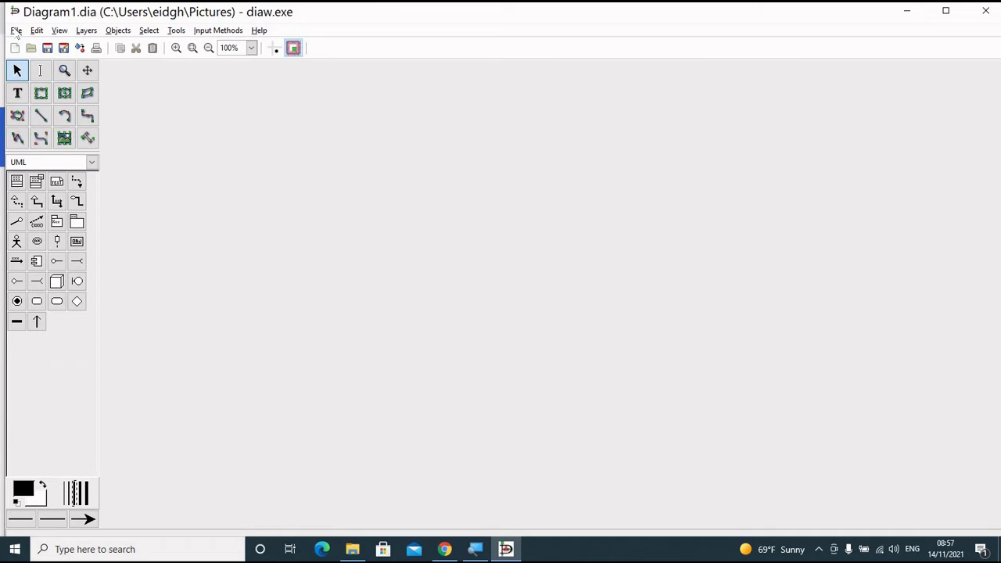
left_click(16, 30)
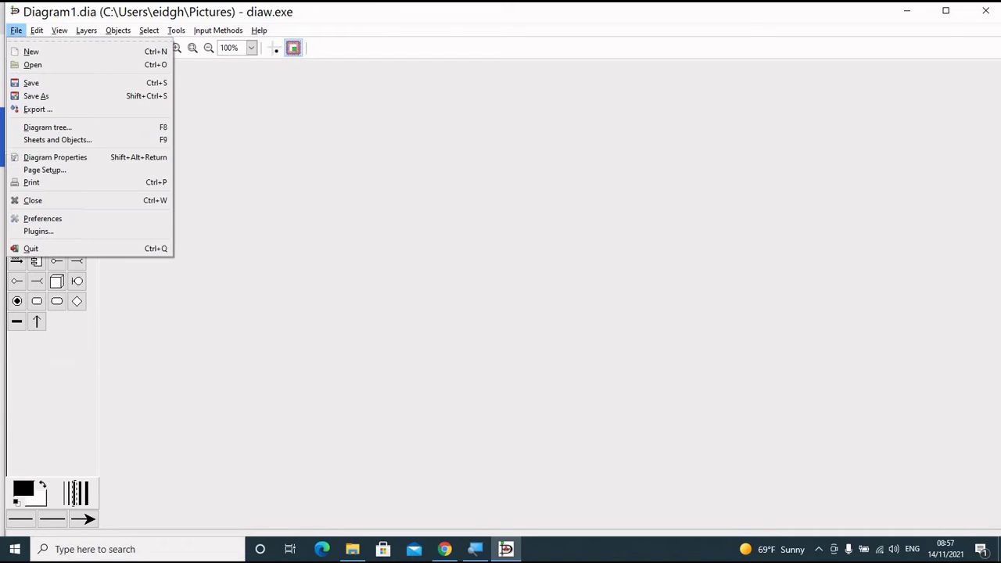
left_click(30, 52)
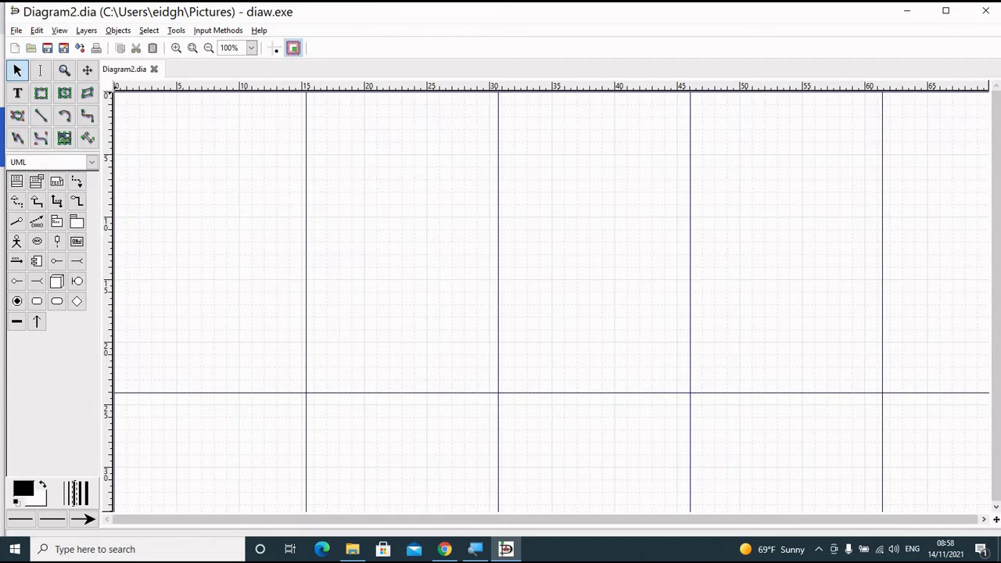
left_click(154, 70)
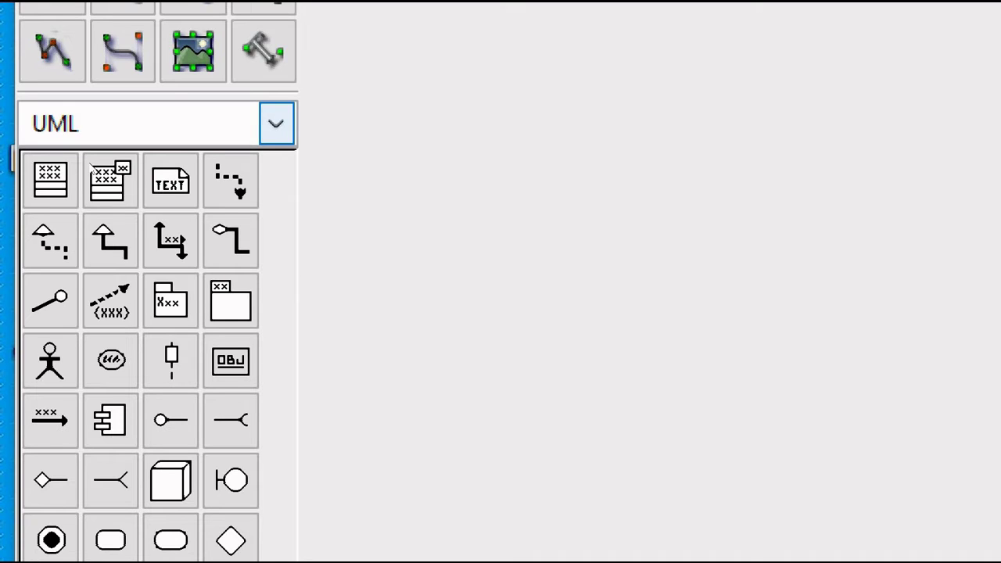
Step: Switch the toolbox's shape sheet to Flowchart
left_click(275, 123)
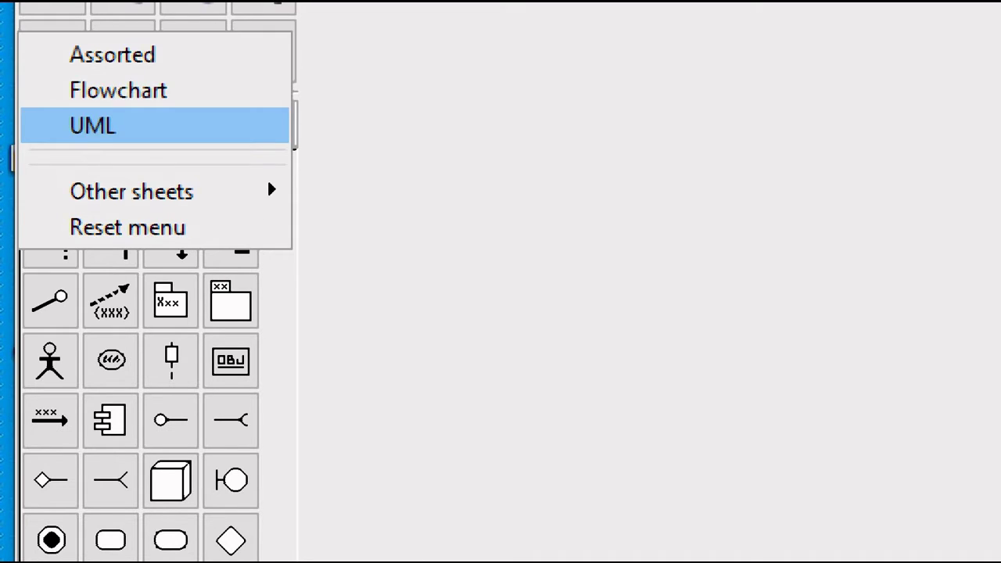
key("Up")
key("Up")
key("Down")
key("Return")
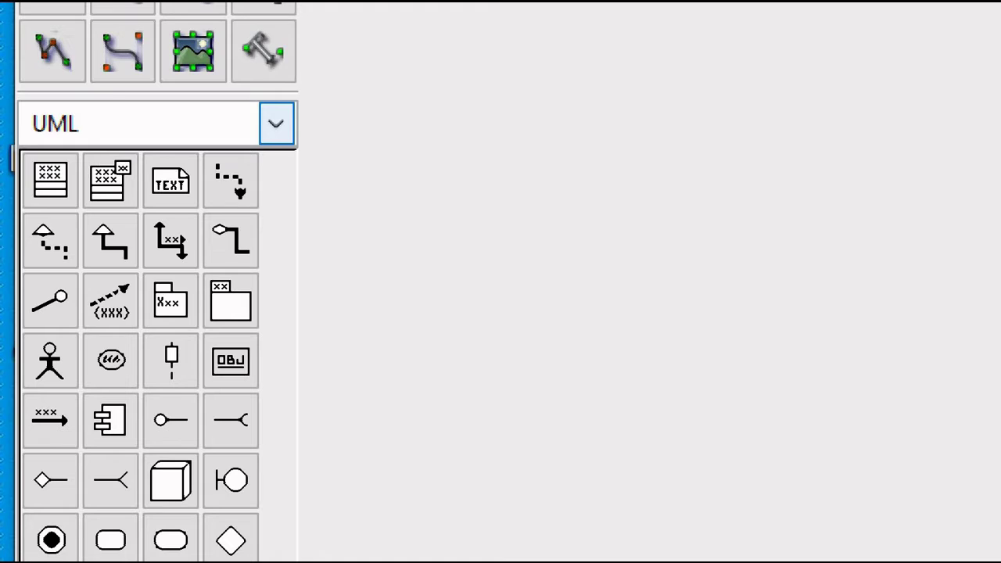
key("space")
key("Up")
key("Up")
key("Down")
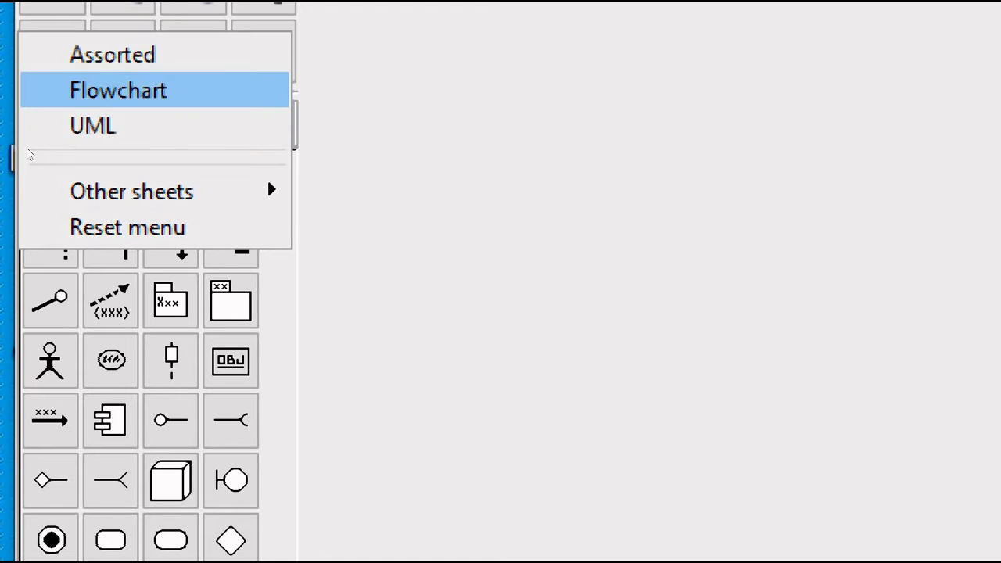
key("Return")
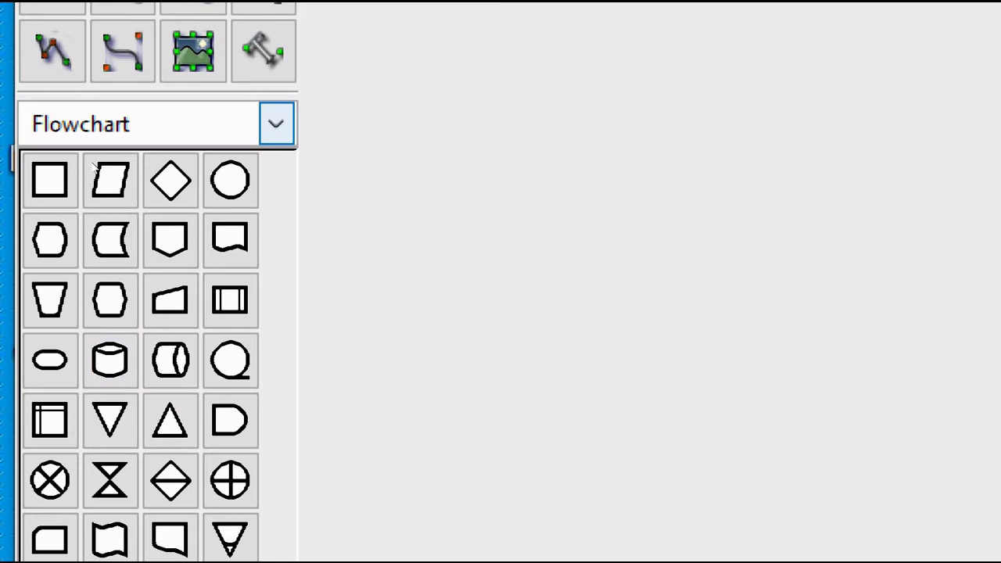
Step: Look through the list of other available sheets and set the toolbox's shape sheet to UML
key("space")
key("Down")
key("Down")
key("Up")
key("Up")
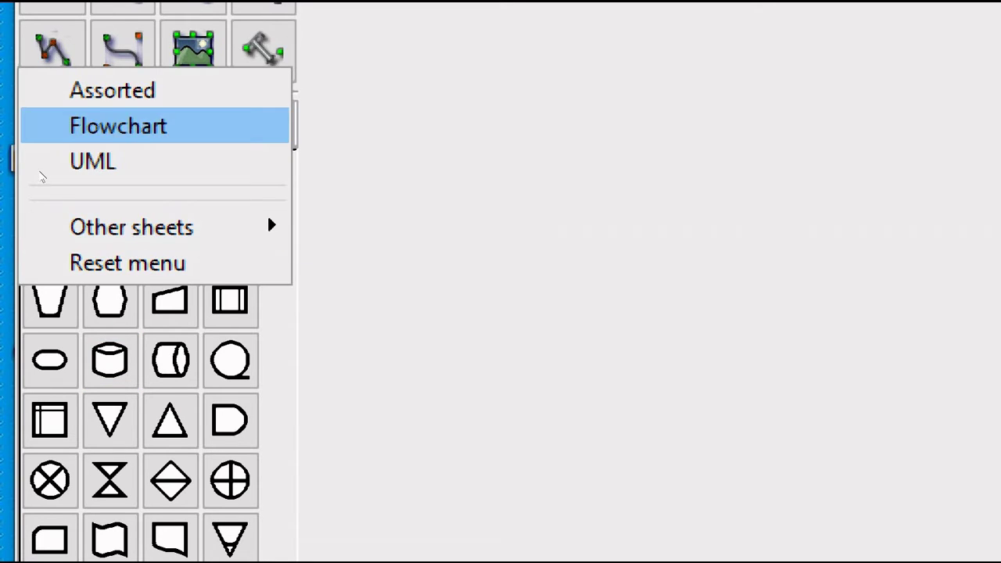
key("Down")
key("Down")
key("Right")
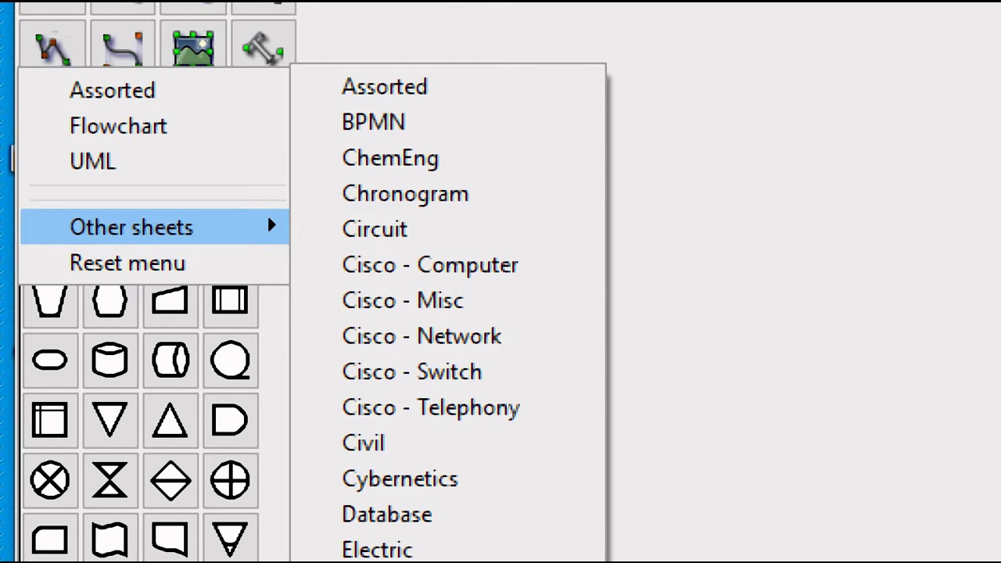
left_click(37, 174)
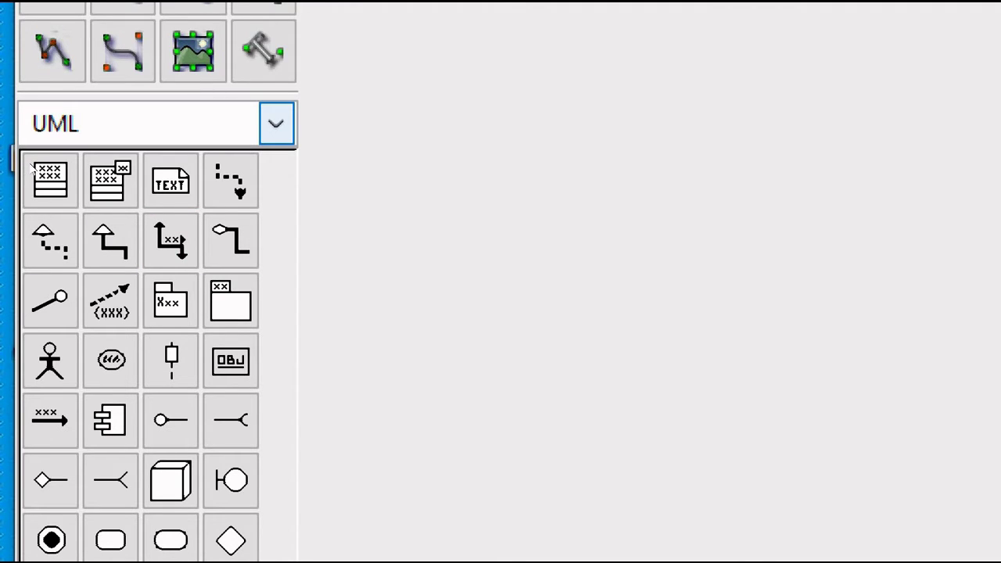
Step: Examine the UML sheet's shapes by name, covering the class, template class, aggregation, association, actor and use case tools
left_click(26, 179)
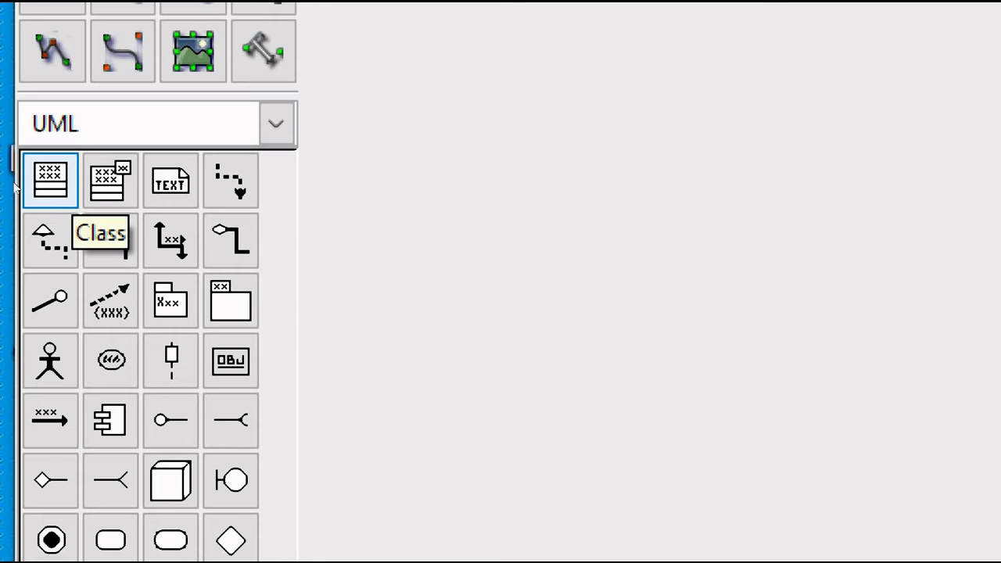
key("Right")
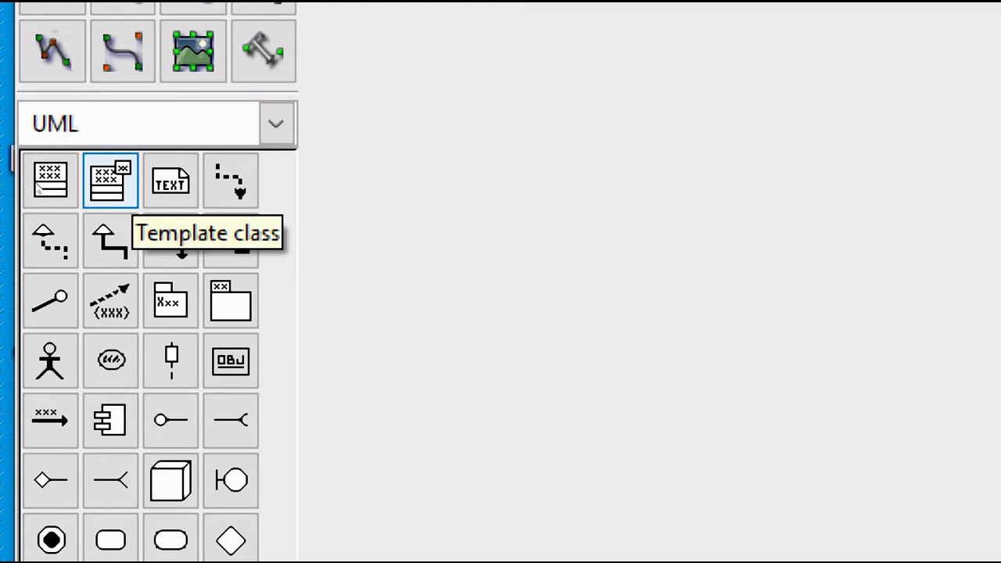
key("Right")
key("Right")
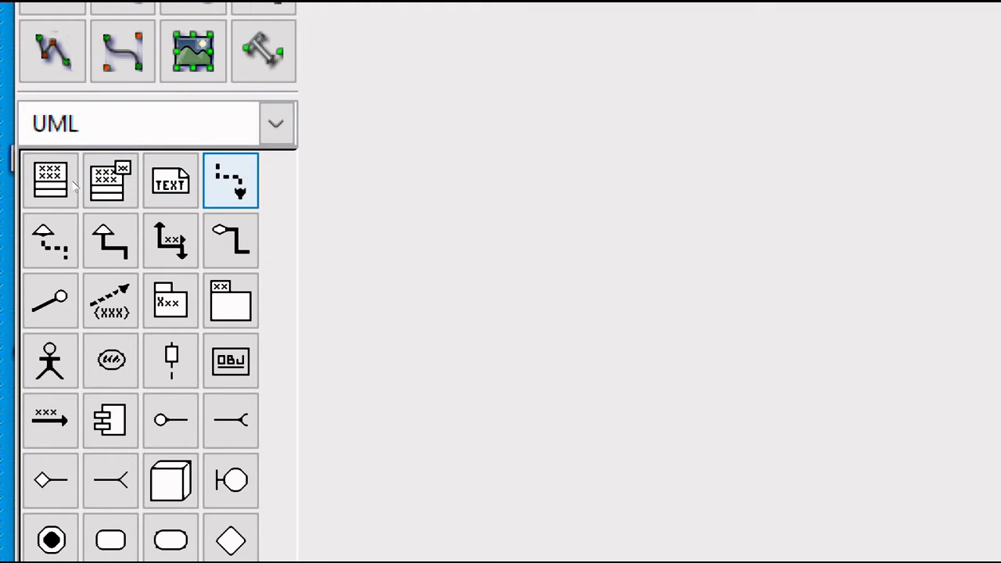
key("Down")
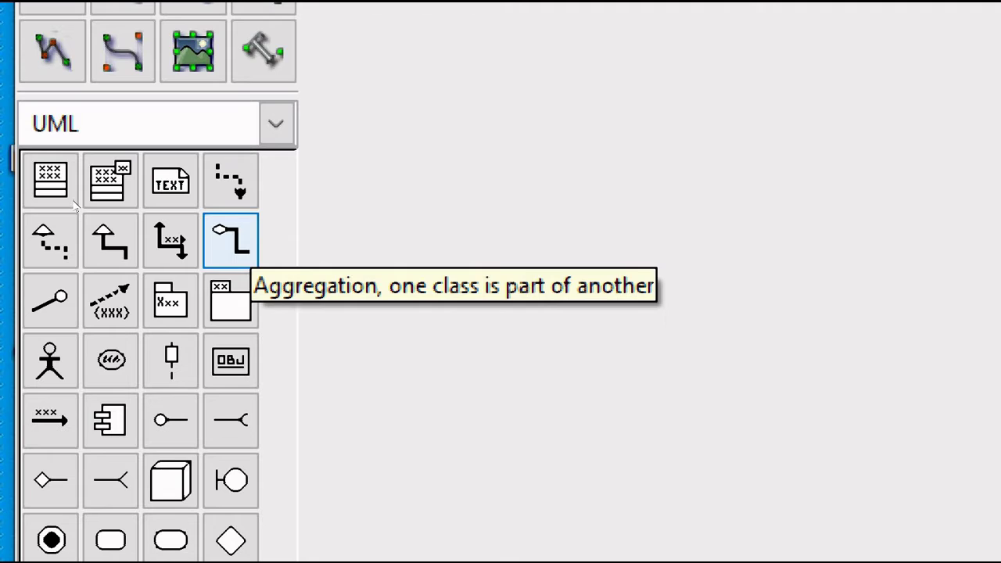
key("Left")
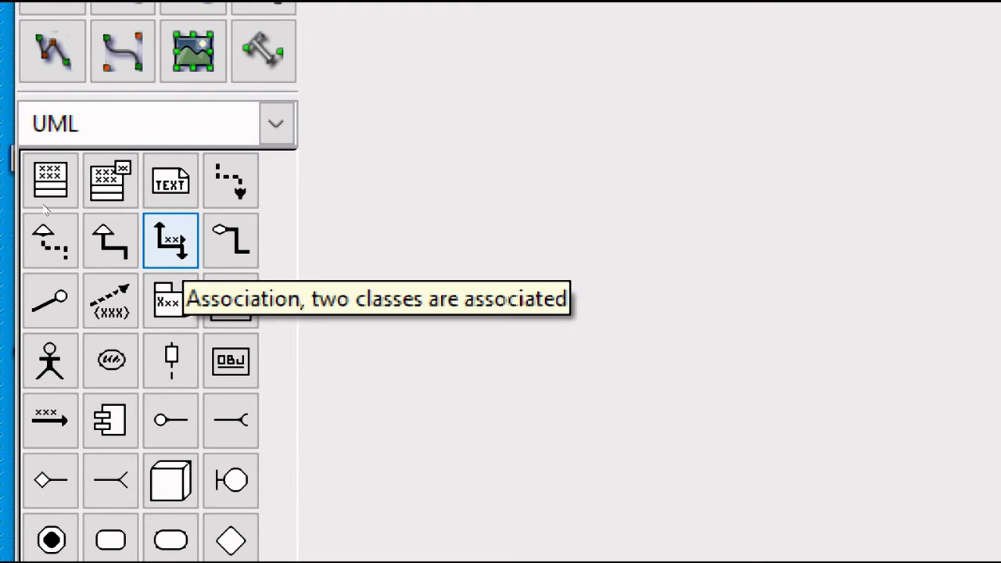
key("Left")
key("Left")
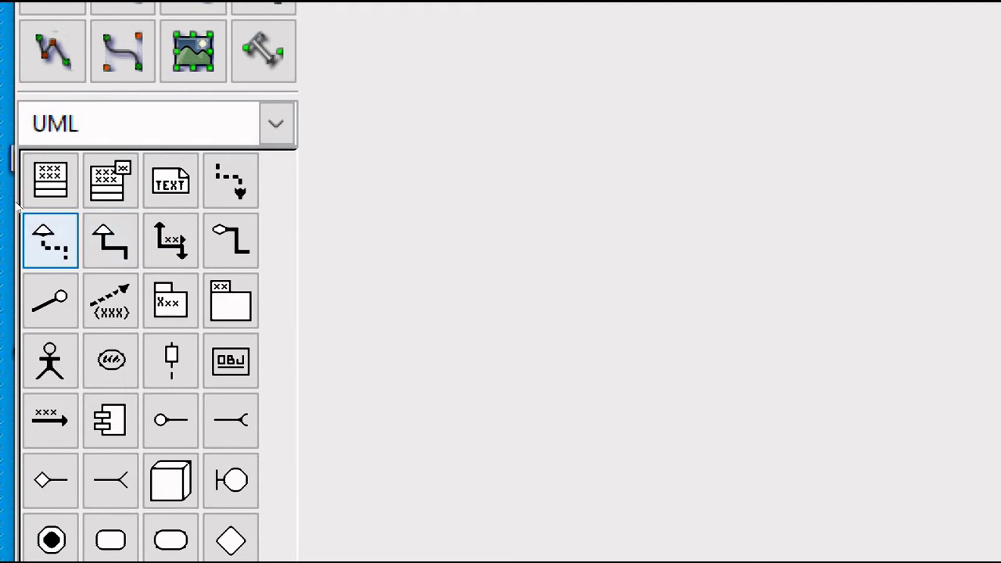
key("Down")
key("Down")
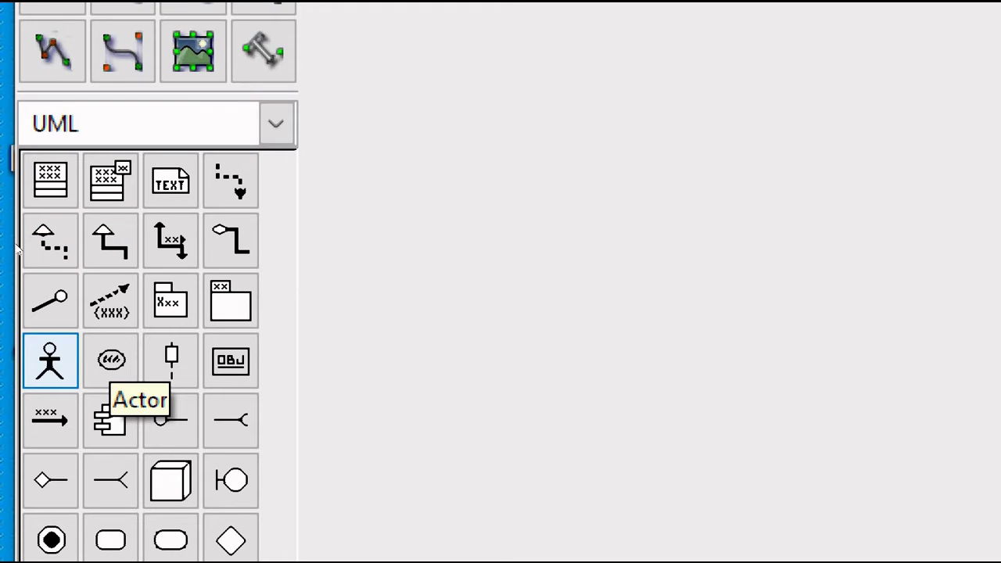
key("Right")
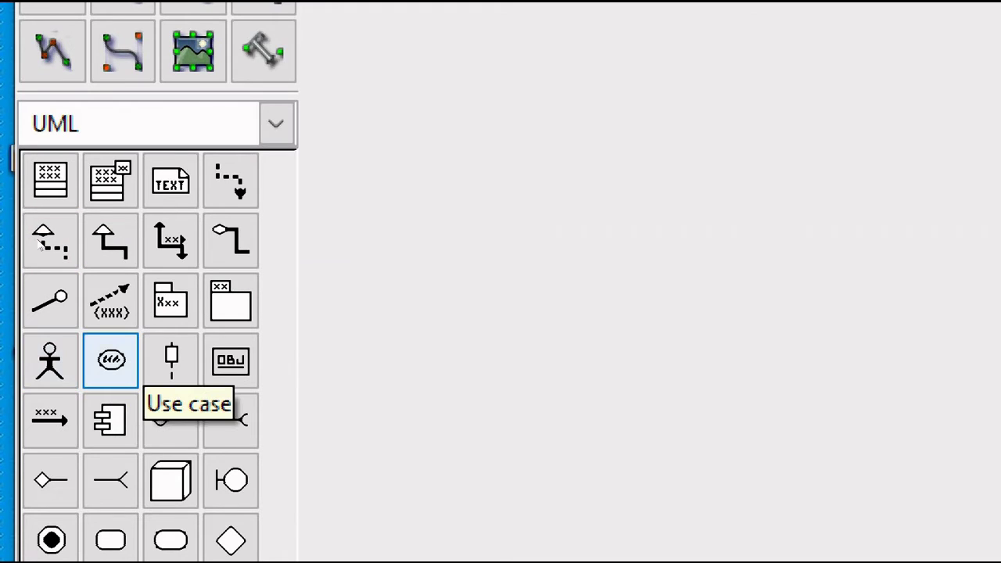
key("Up")
key("Up")
key("Left")
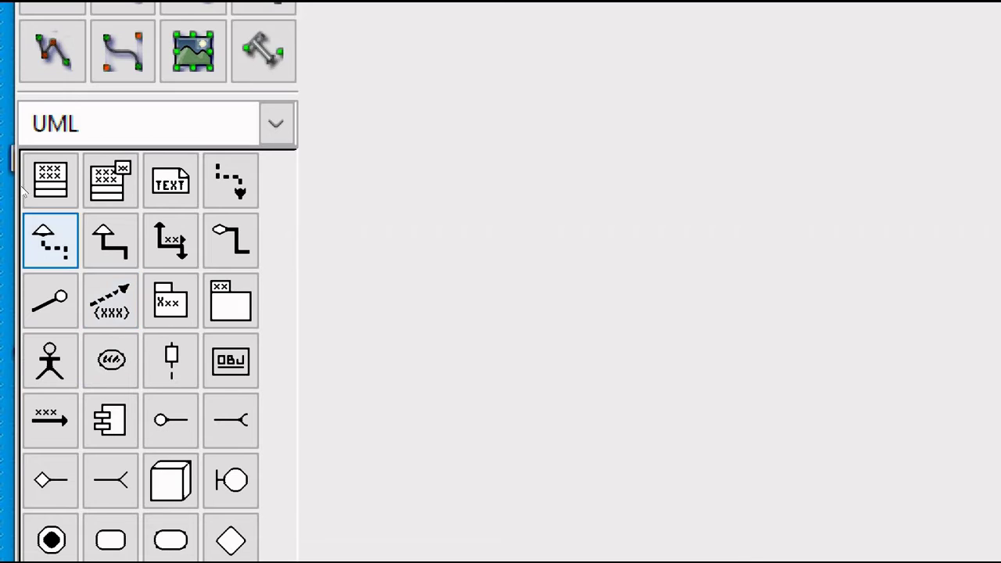
key("Up")
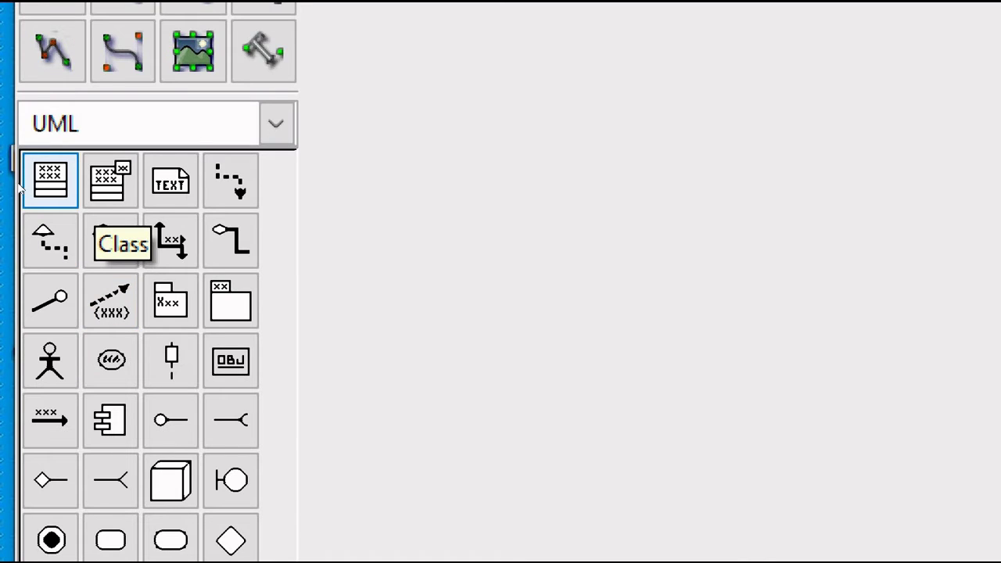
key("Right")
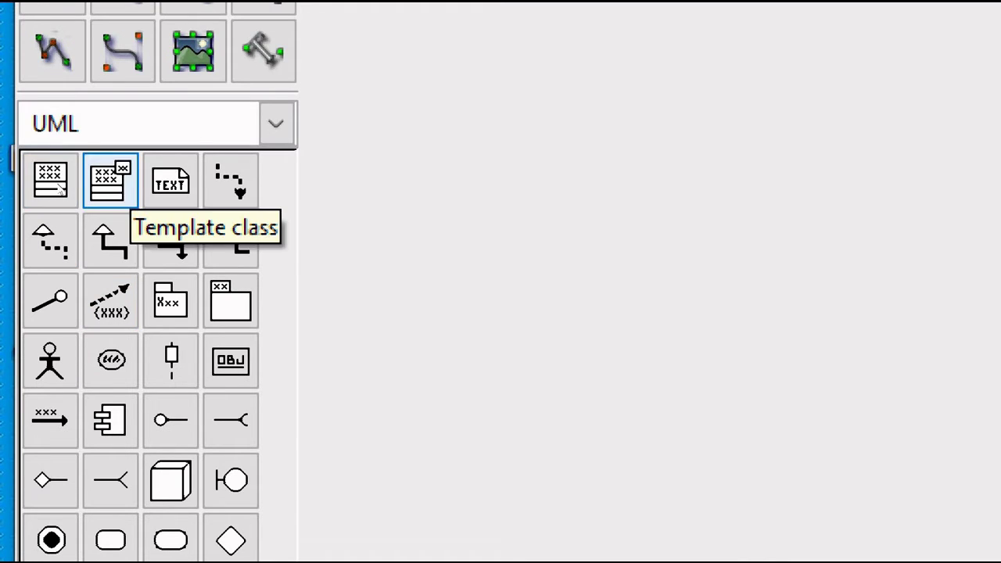
key("Right")
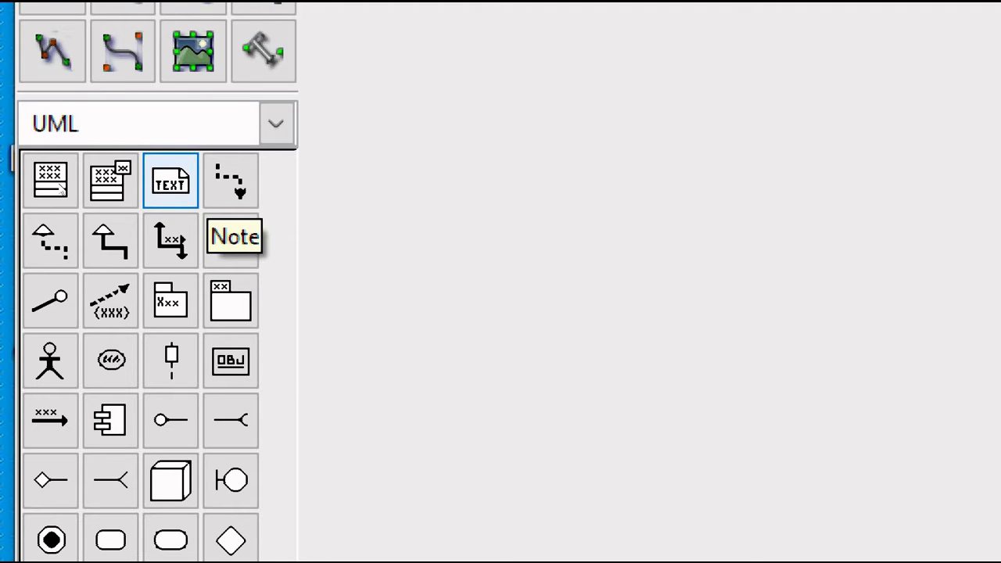
left_click(50, 360)
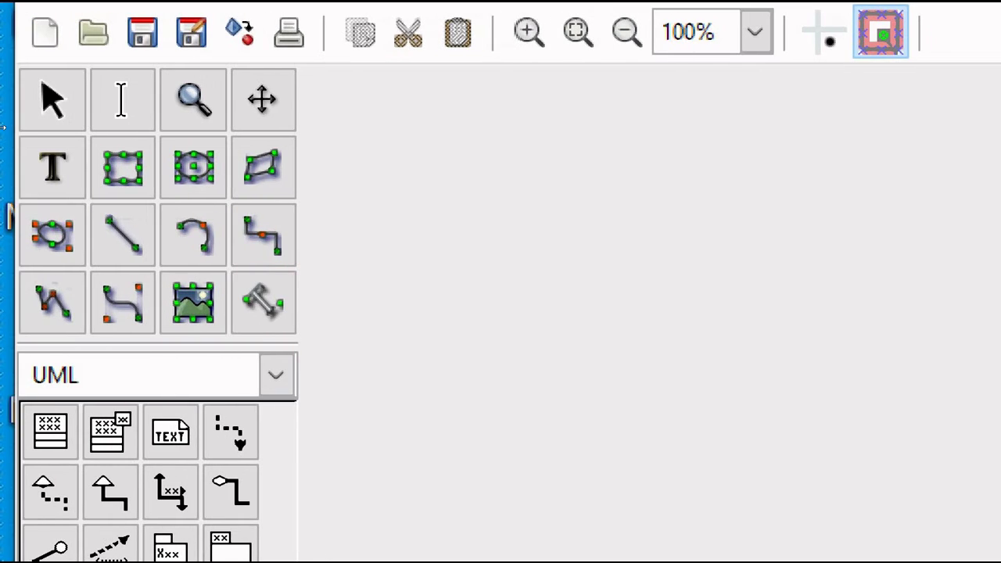
key("t")
key("n")
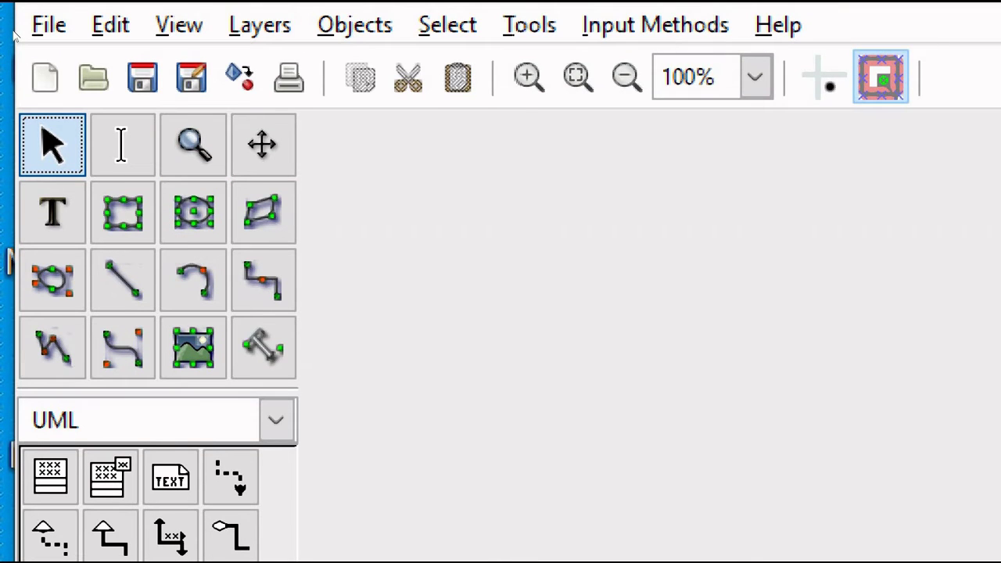
left_click(15, 33)
key("Down")
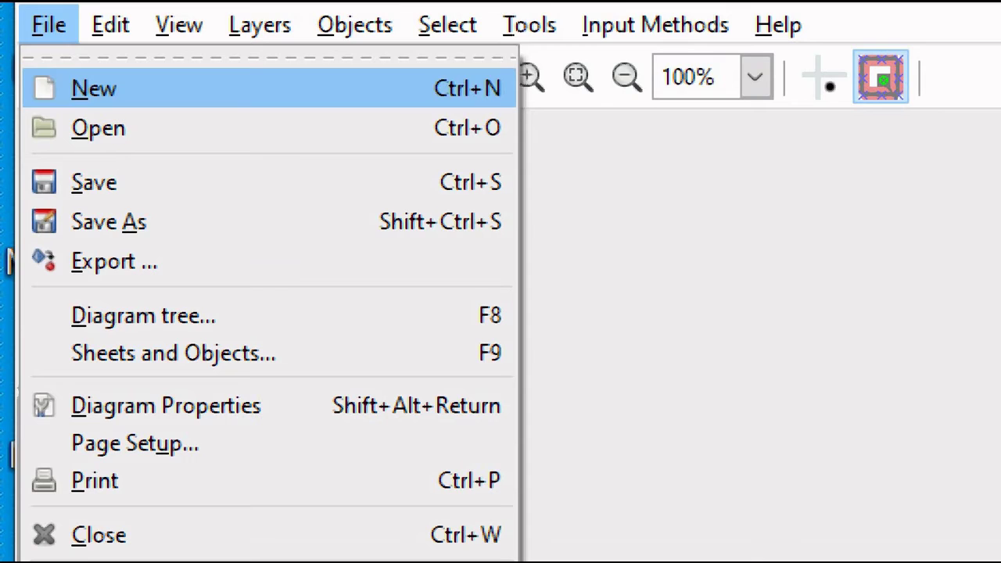
key("Return")
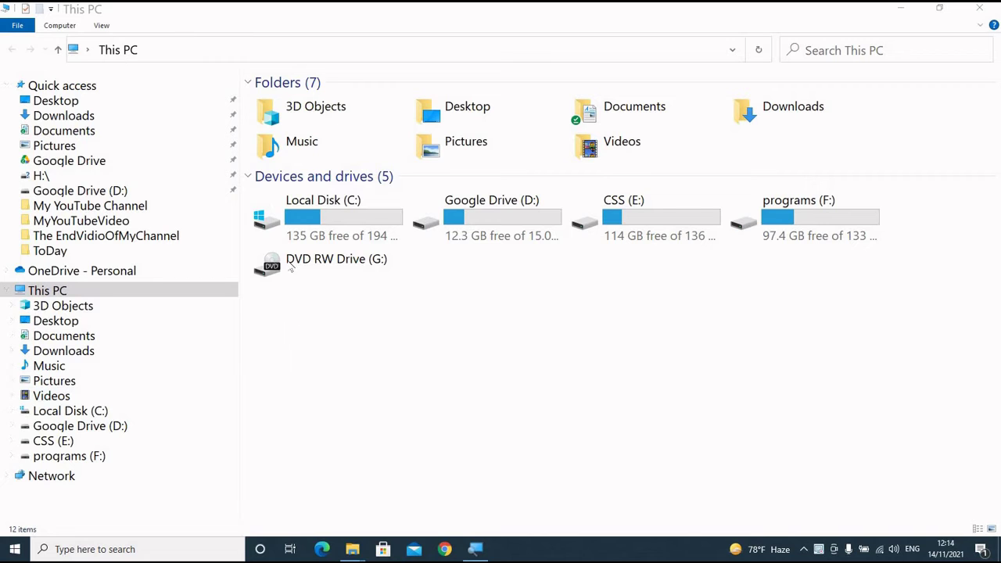
Step: Browse to C:\Program Files (x86)\Dia\bin in File Explorer and launch the dia application
double_click(270, 223)
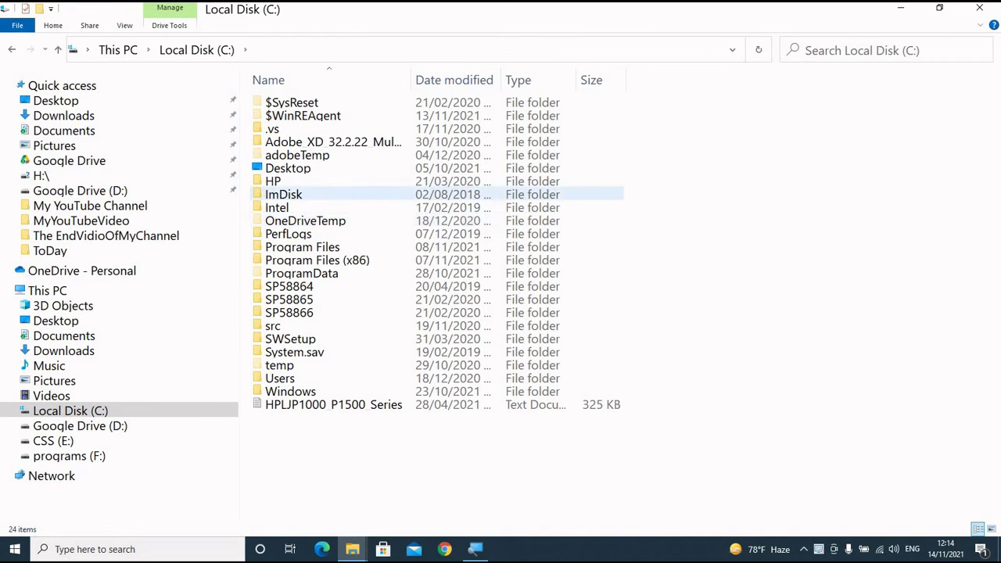
double_click(258, 261)
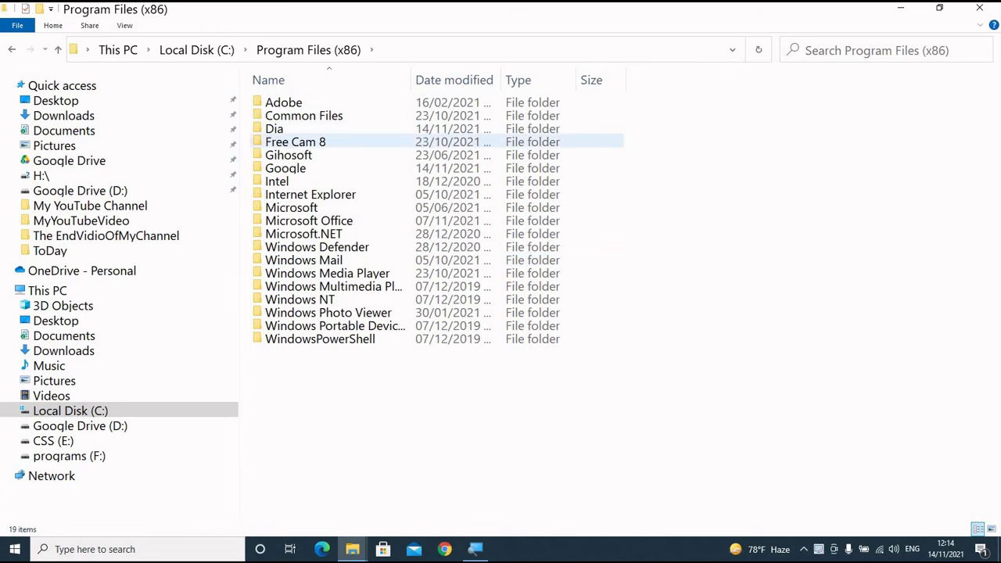
double_click(258, 129)
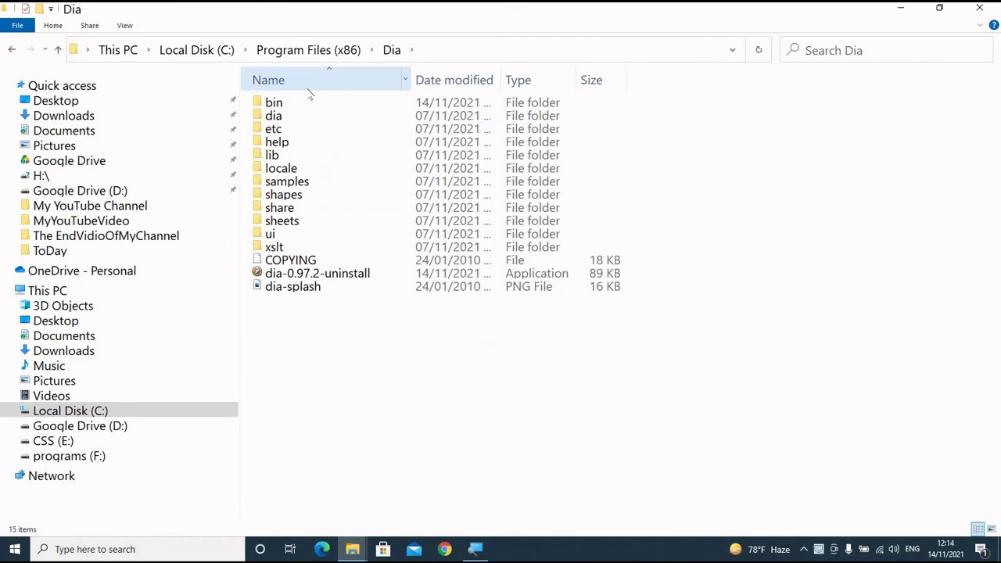
double_click(260, 106)
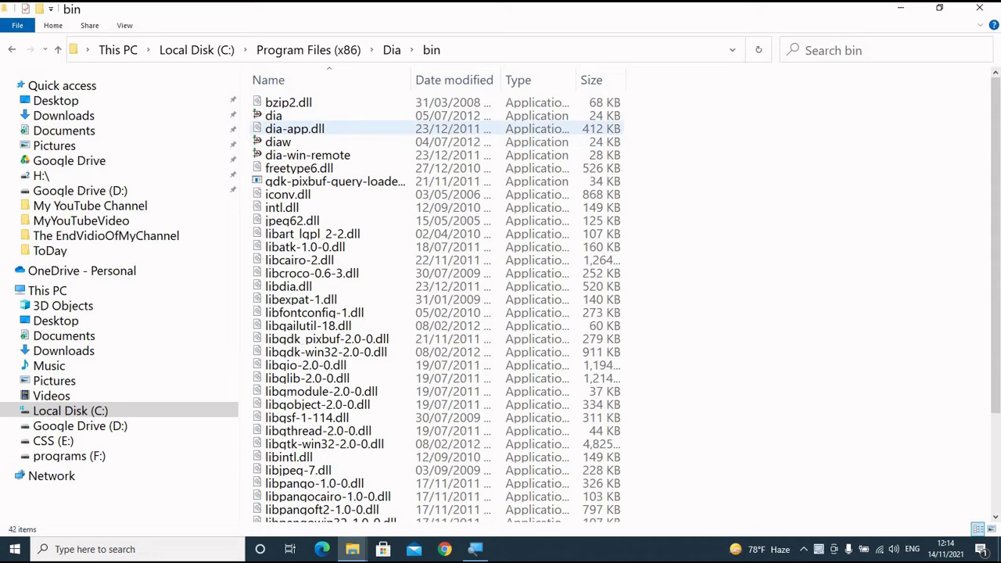
double_click(270, 116)
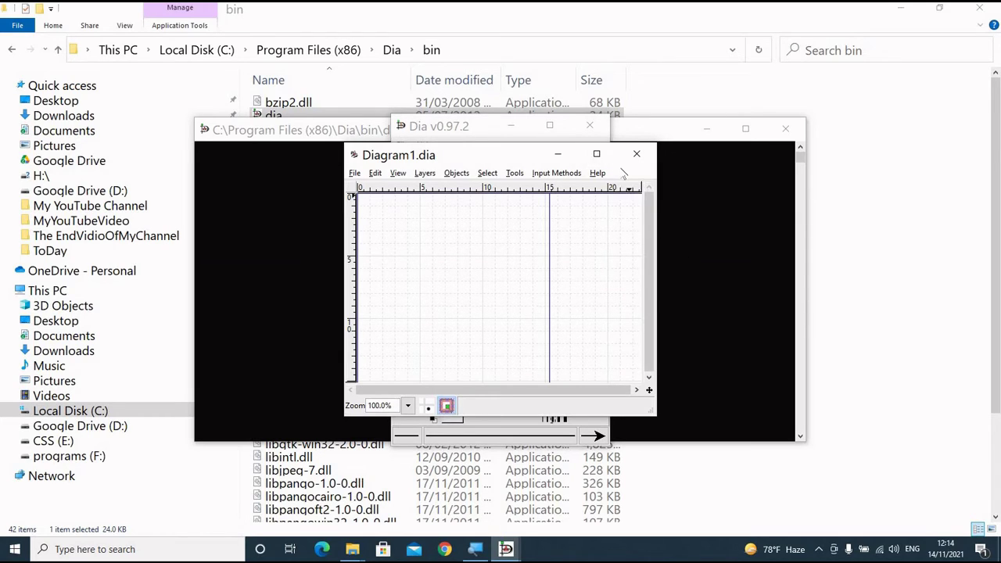
Step: Minimise the console and separate the Diagram1.dia and toolbox windows, and finally close Dia
left_click_drag(475, 159, 707, 220)
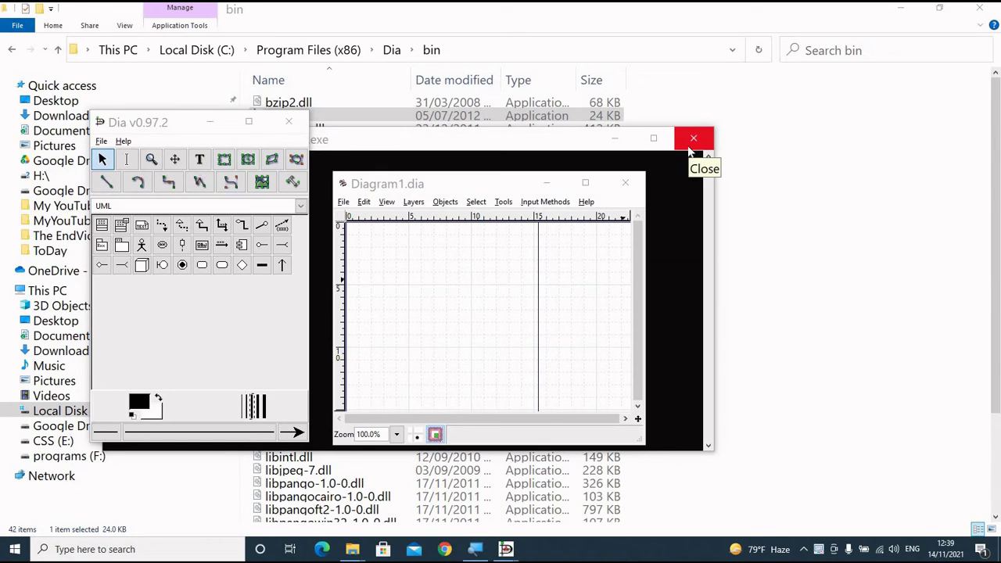
left_click(615, 142)
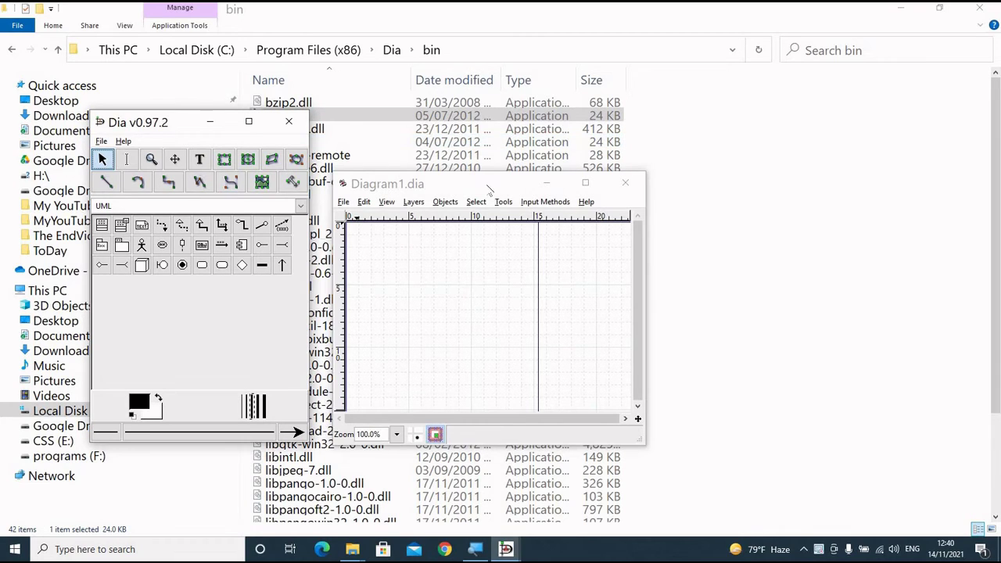
left_click_drag(488, 191, 694, 124)
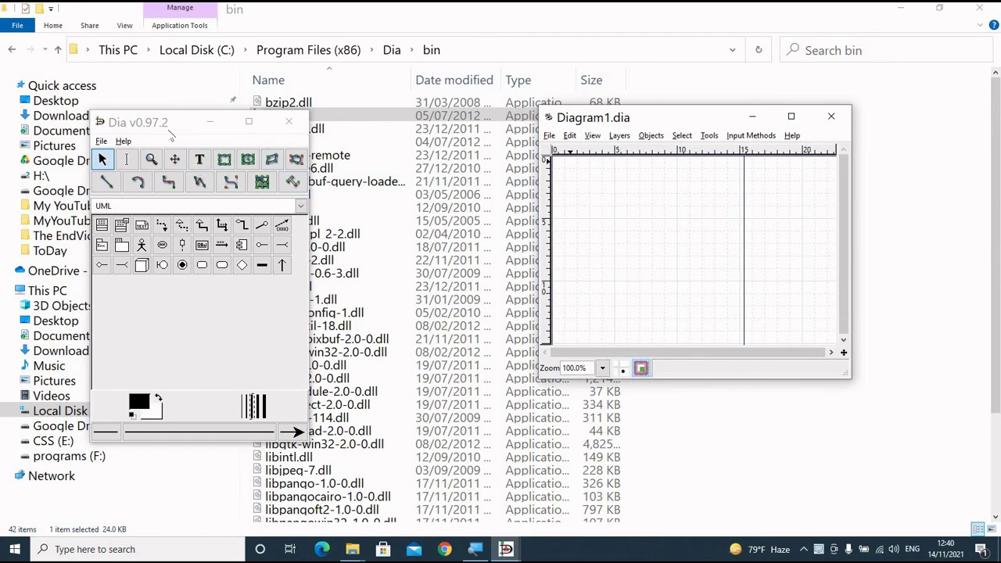
left_click_drag(171, 129, 431, 225)
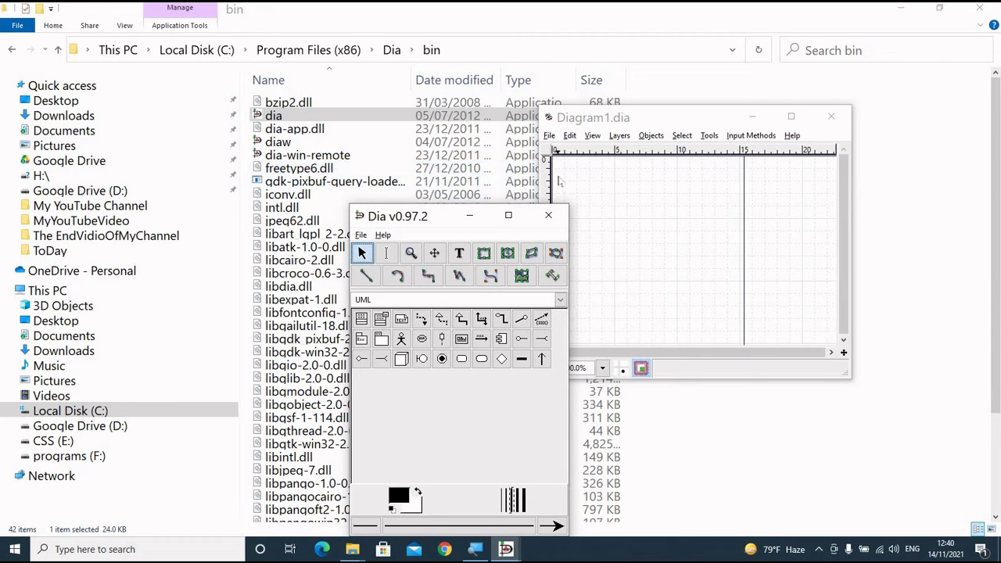
left_click(550, 216)
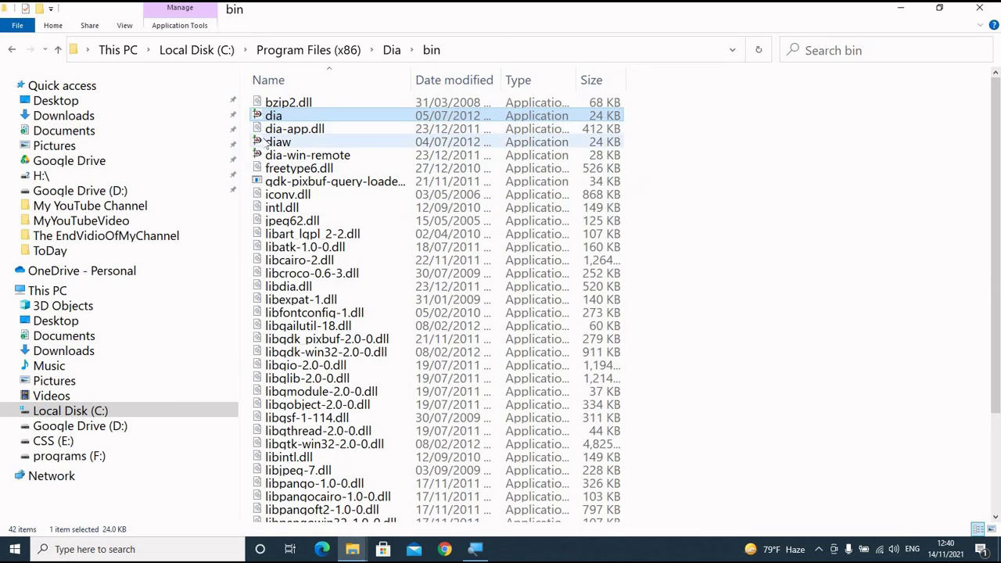
Step: Launch the diaw application from the bin folder, set its diagram and toolbox windows side by side, and close Dia
double_click(276, 142)
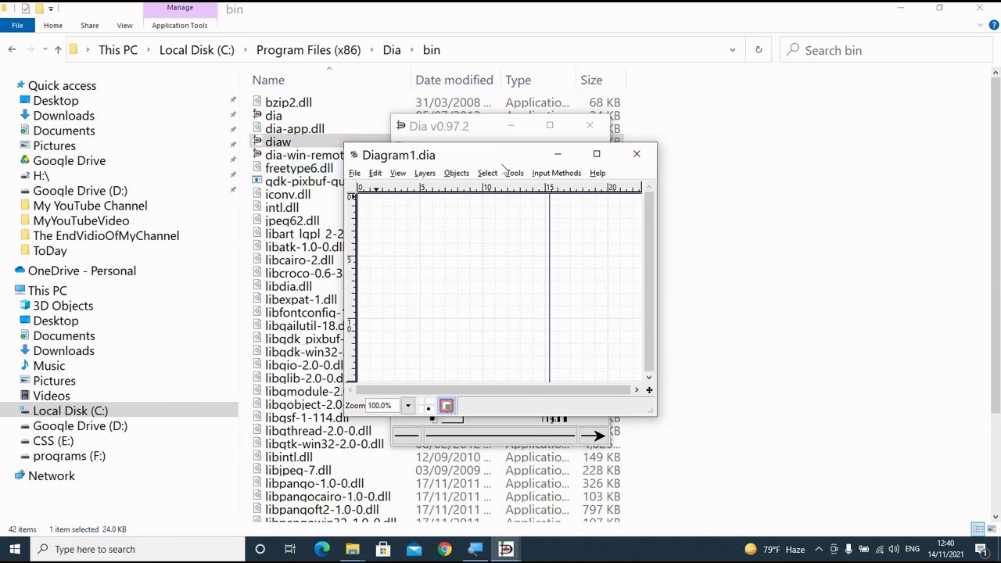
left_click_drag(503, 153, 788, 125)
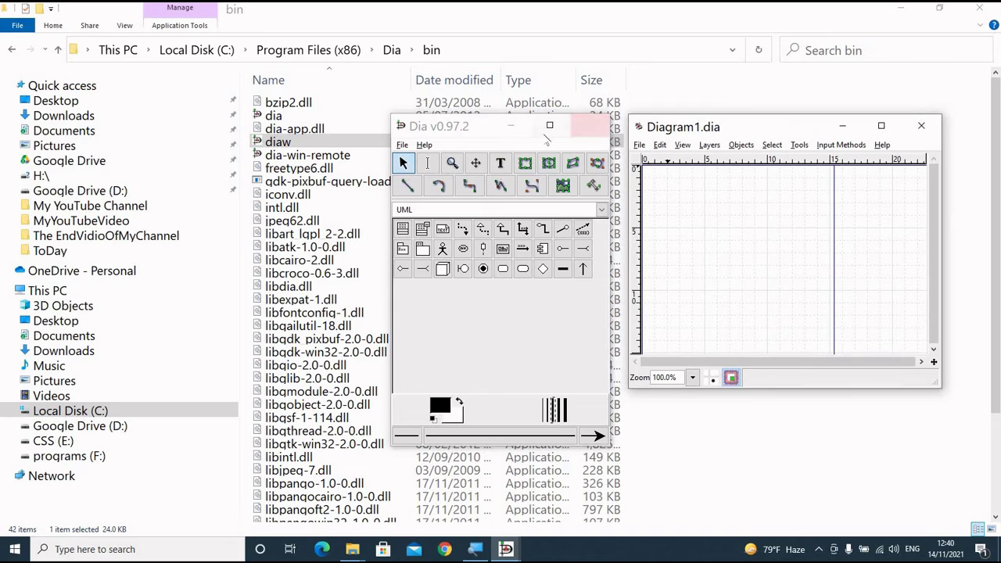
left_click_drag(485, 138, 465, 140)
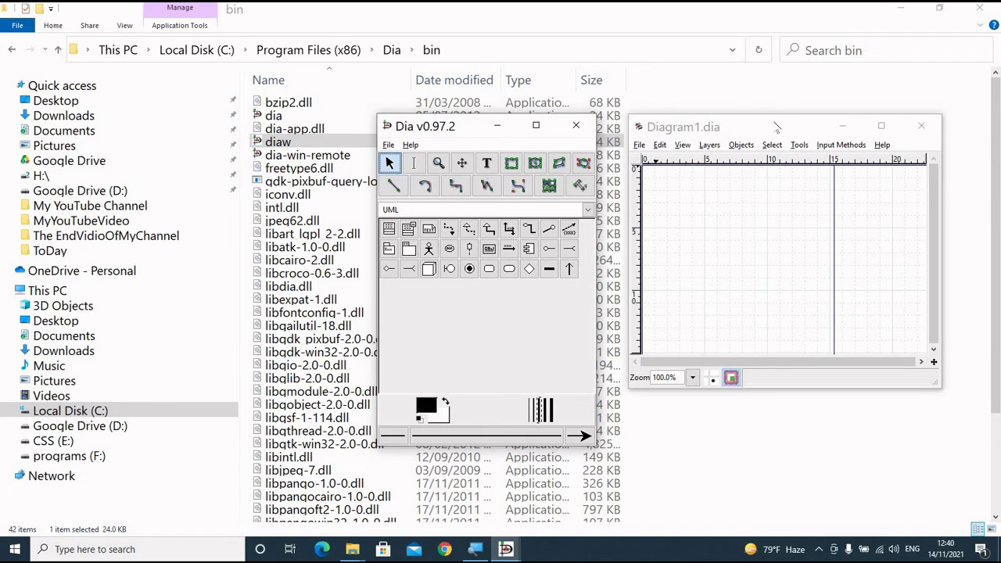
left_click_drag(777, 127, 749, 133)
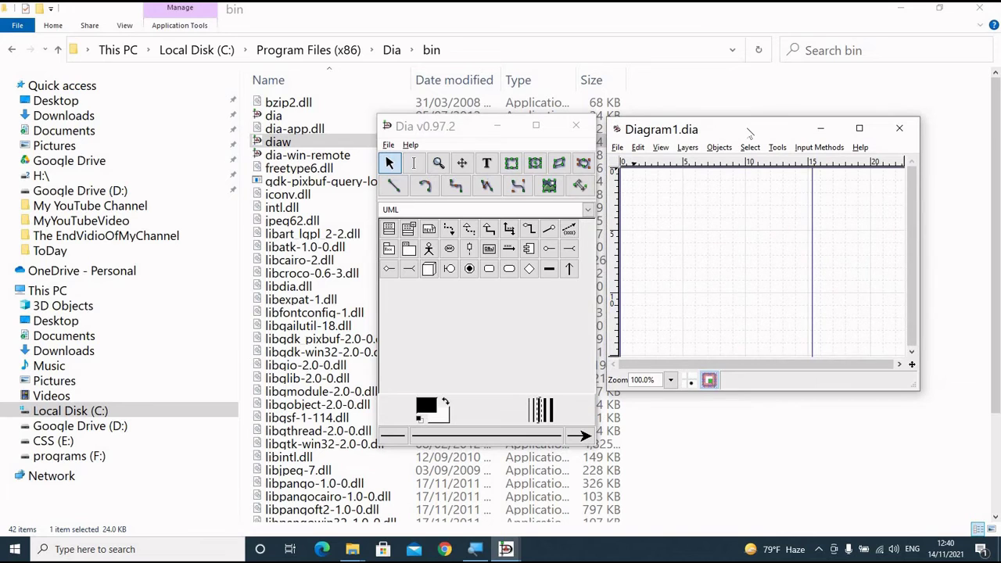
left_click(576, 125)
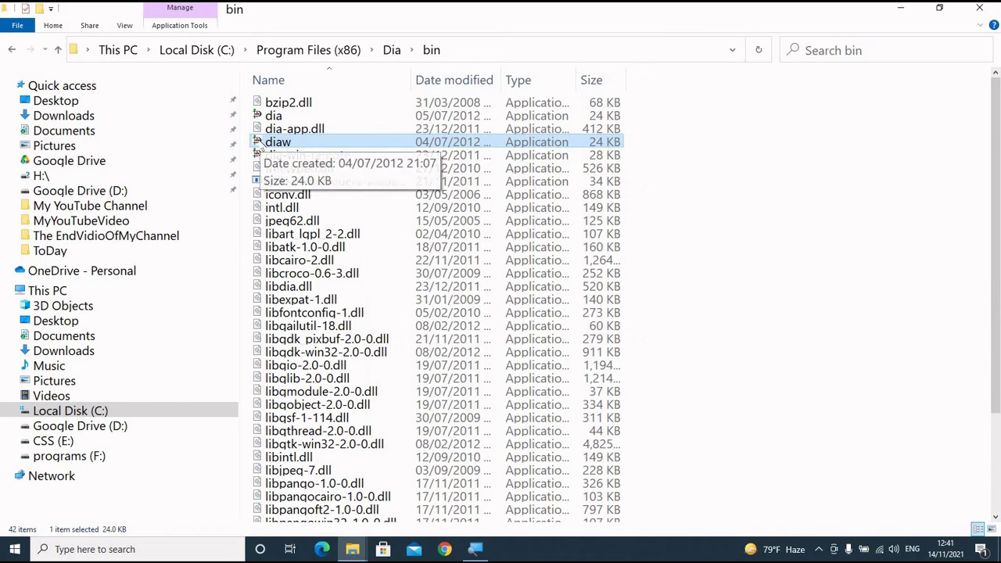
Step: Launch Dia from the diaw shortcut on the desktop, then widen its toolbox window slightly and move it higher
key("super+d")
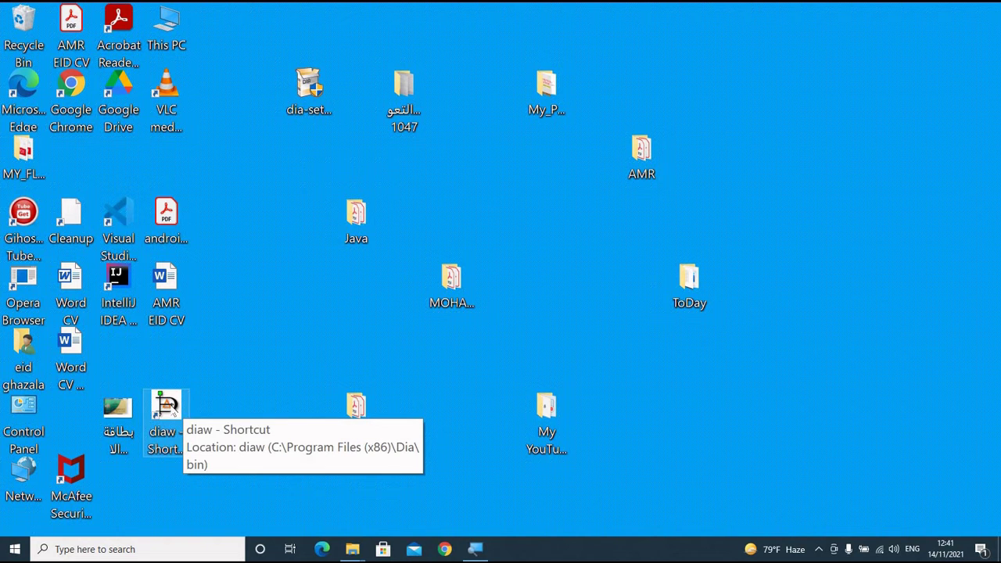
double_click(167, 407)
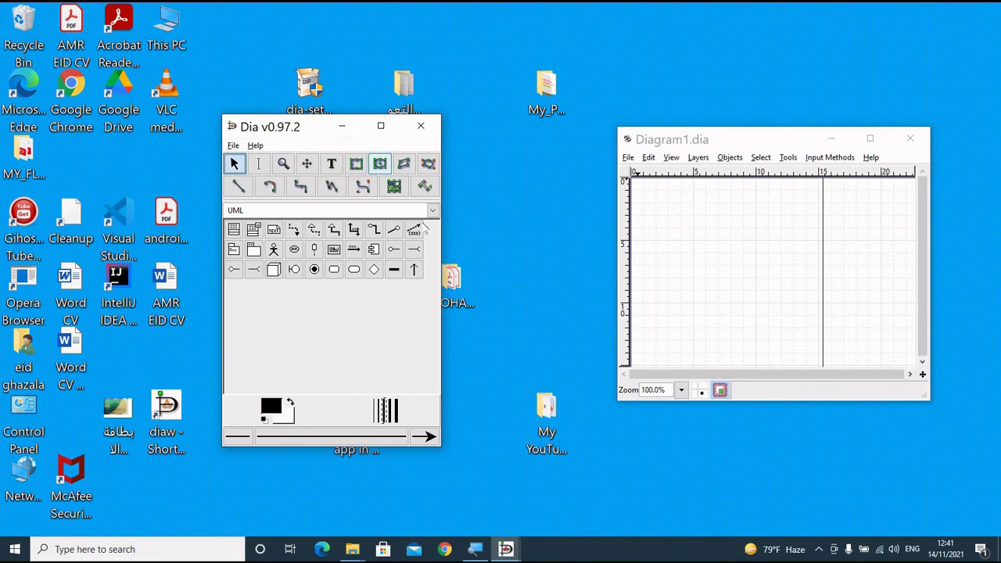
left_click_drag(440, 254, 495, 248)
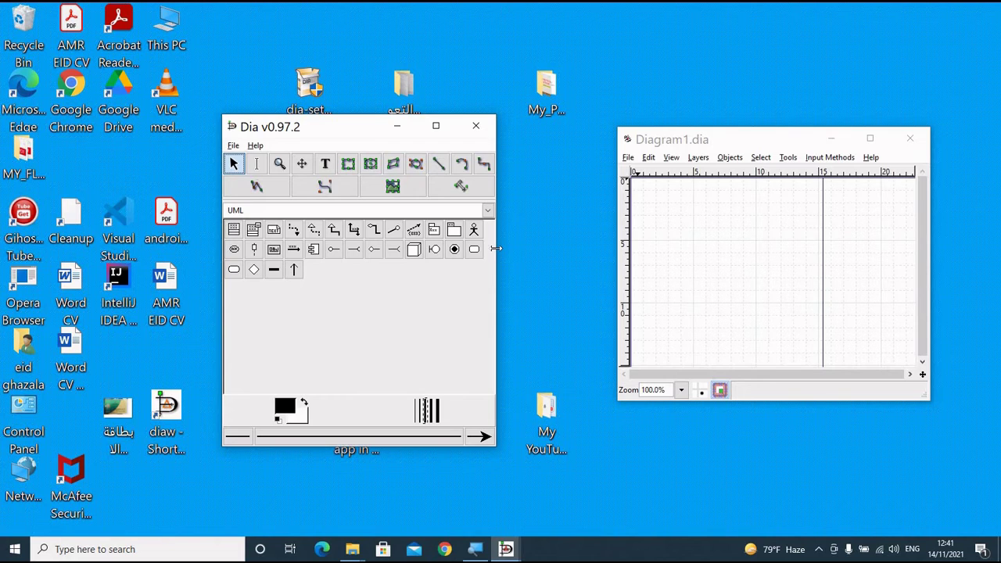
left_click_drag(498, 248, 471, 269)
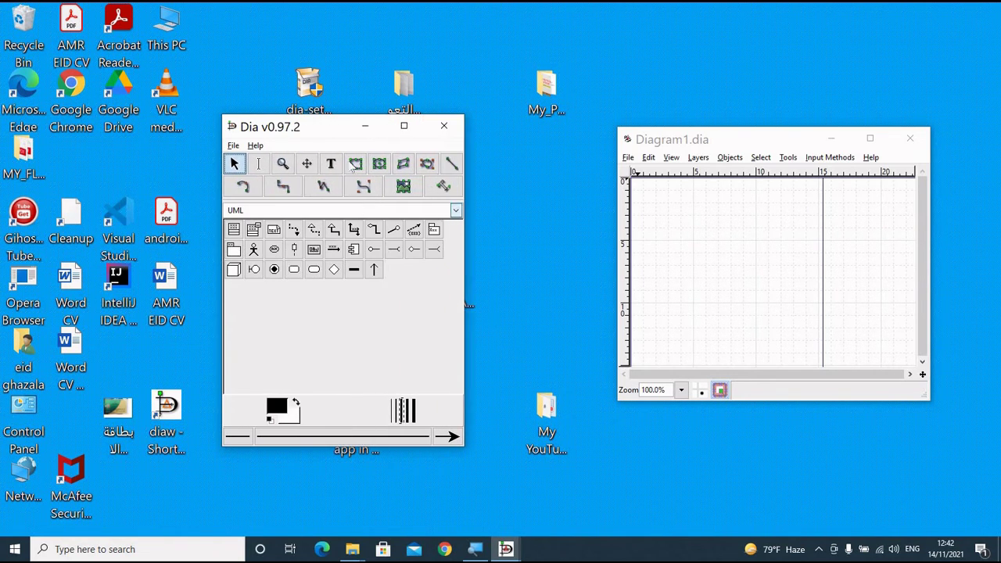
left_click_drag(323, 117, 258, 29)
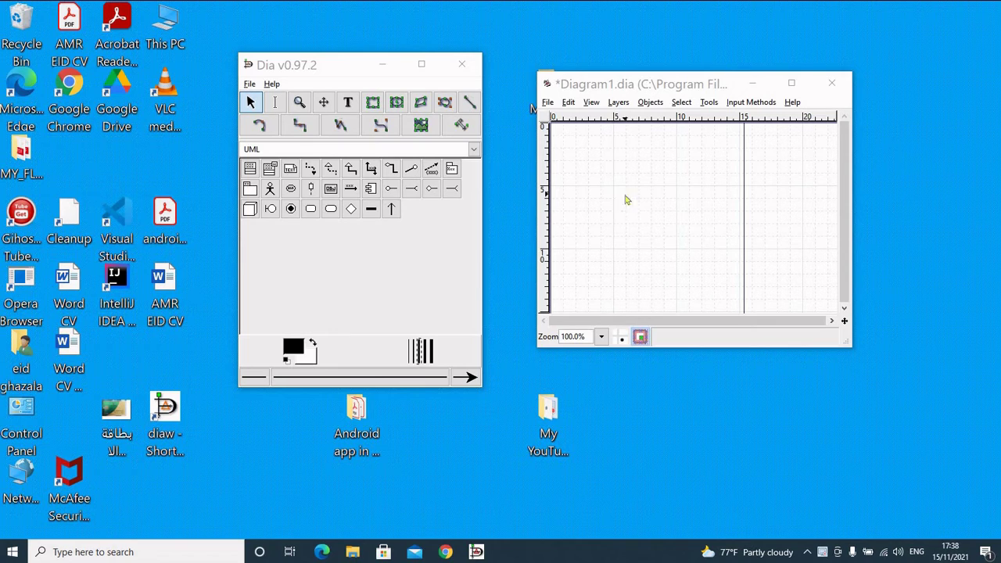
Step: Maximise the Diagram1.dia window and look through its file commands
left_click(792, 84)
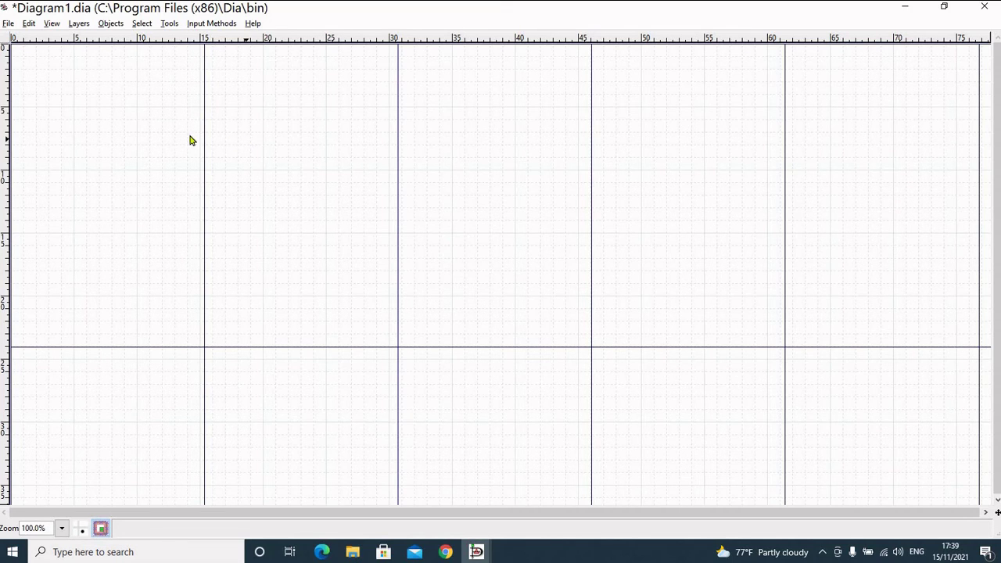
left_click(7, 25)
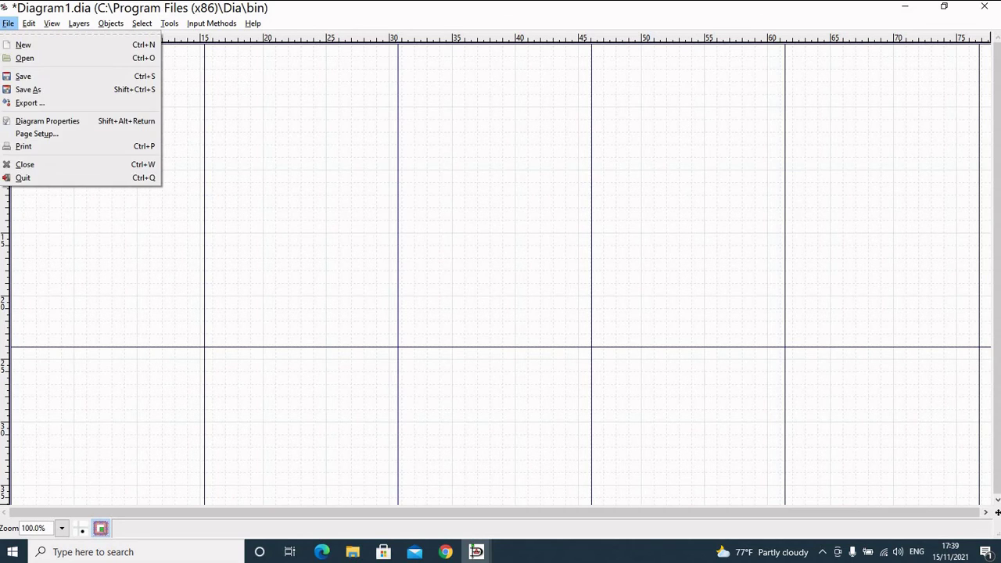
left_click(8, 24)
Step: Set the diagram's paper size to A4 in the page setup and accept it
left_click(9, 25)
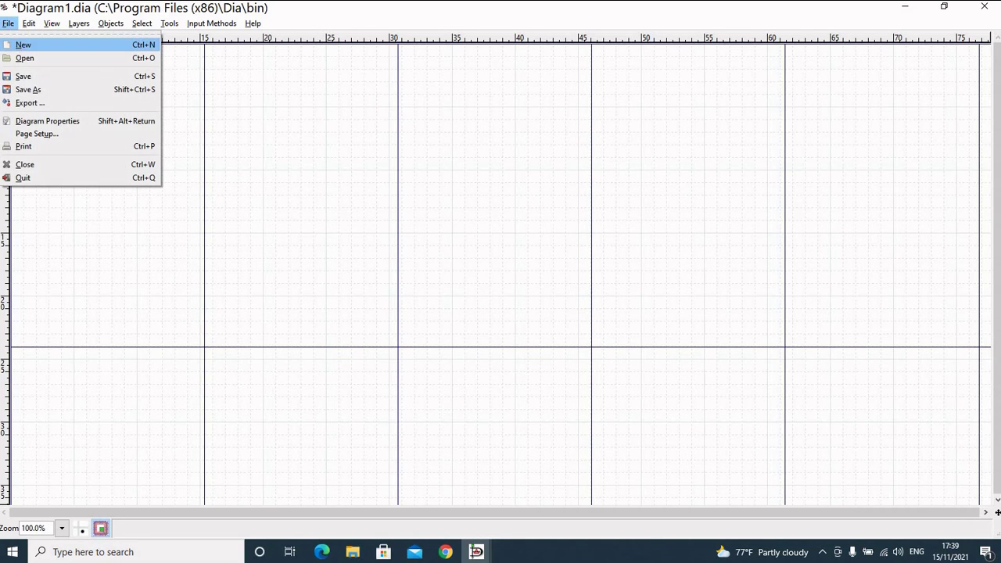
left_click(34, 134)
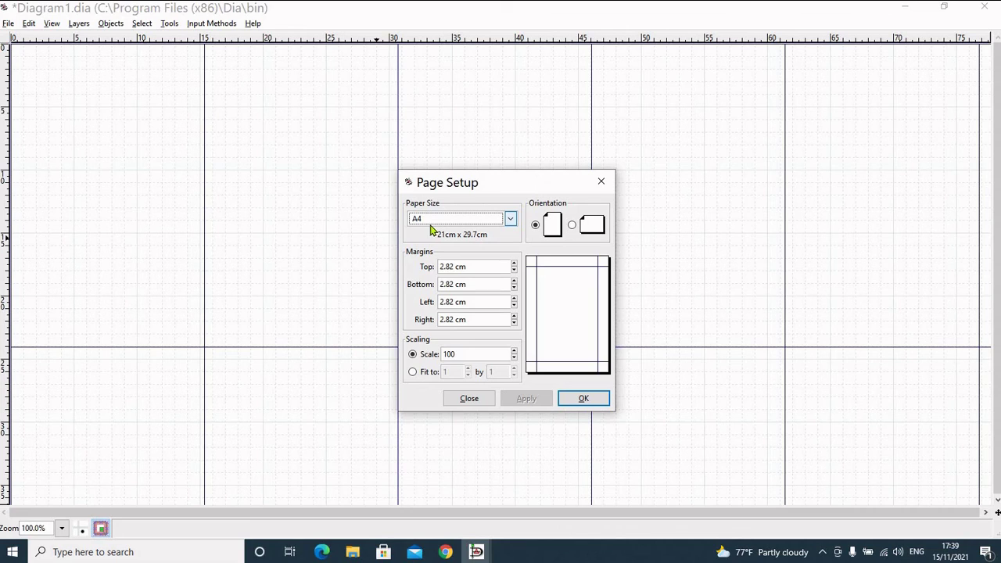
left_click(510, 220)
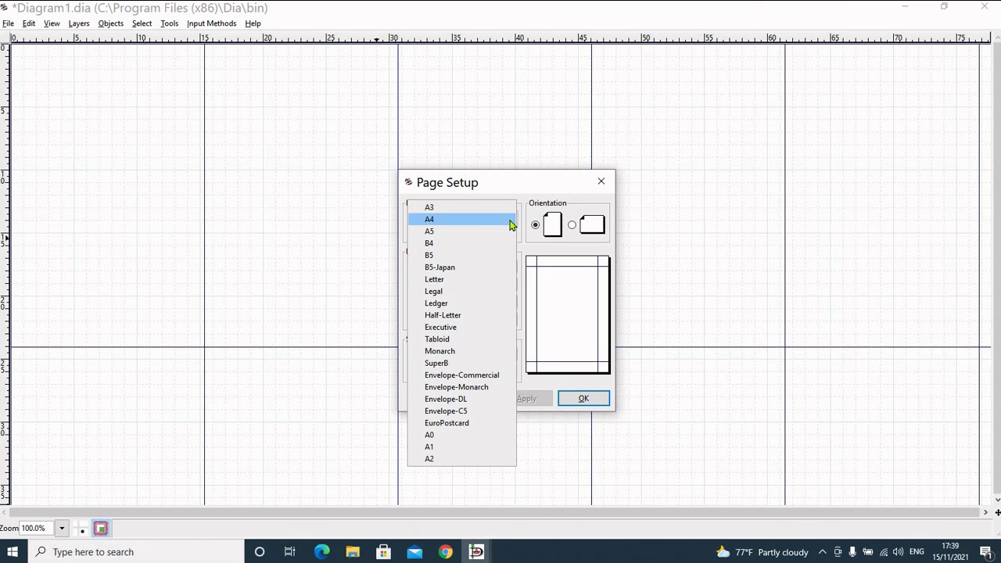
left_click(494, 222)
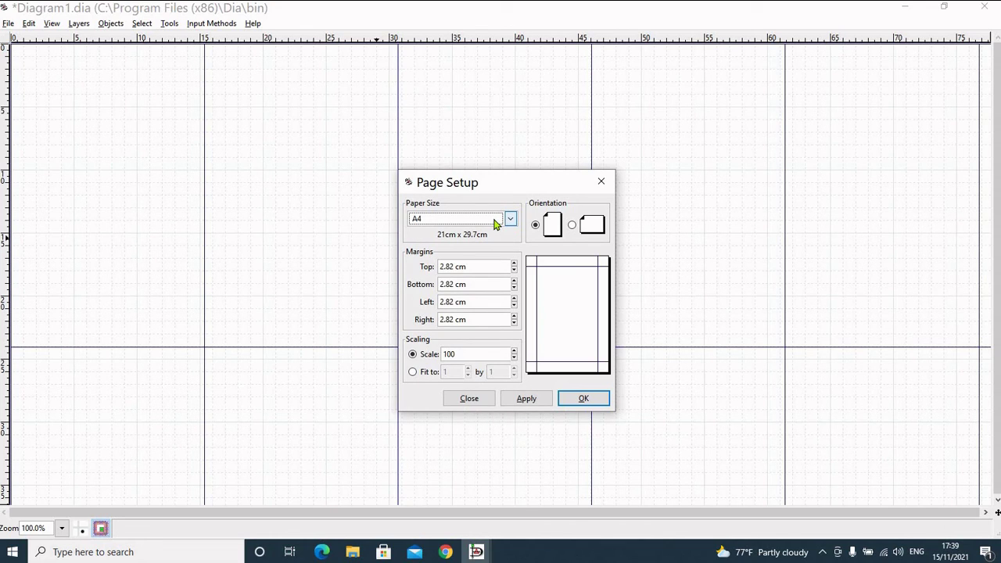
left_click(580, 402)
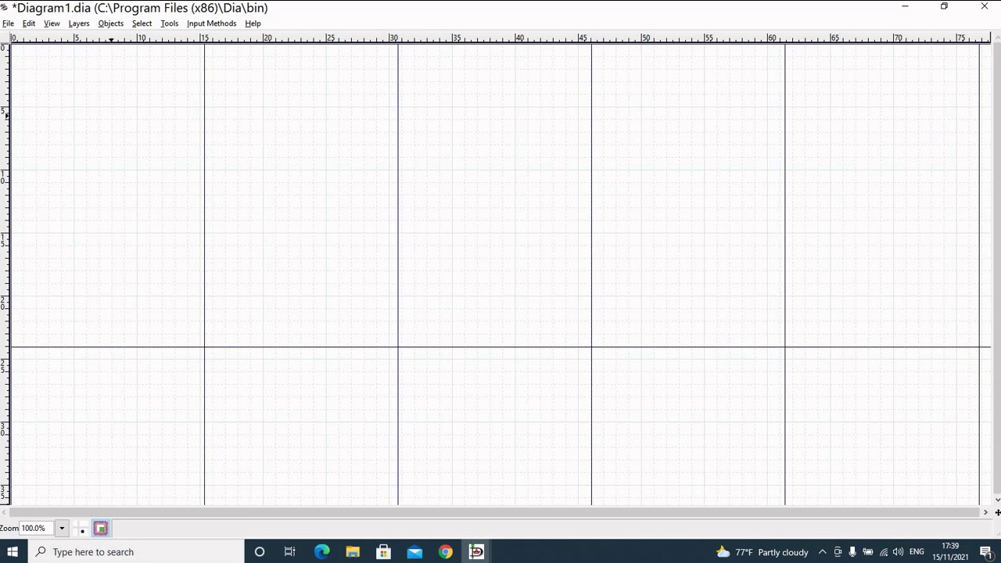
Step: Bring up the file commands for Diagram1.dia again
left_click(6, 23)
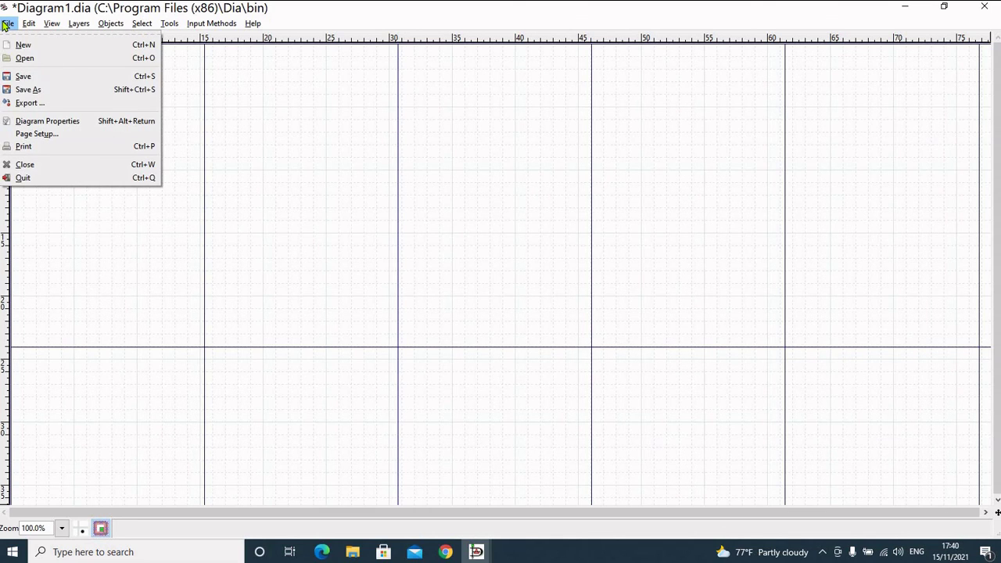